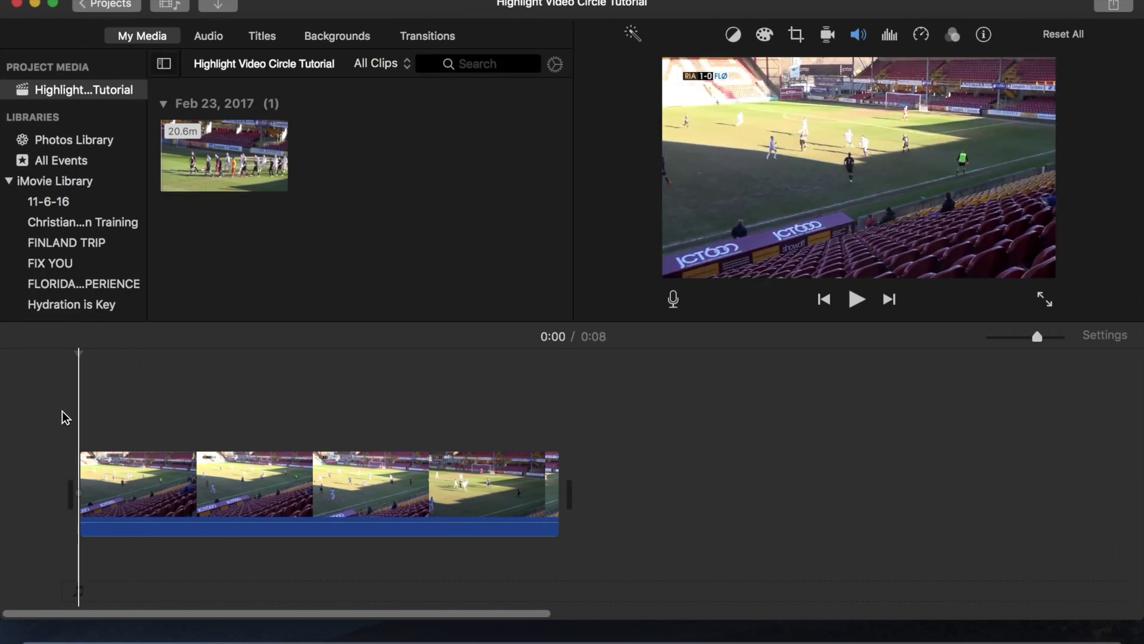
- Play the soccer clip and split it at the chosen moment
key(space)
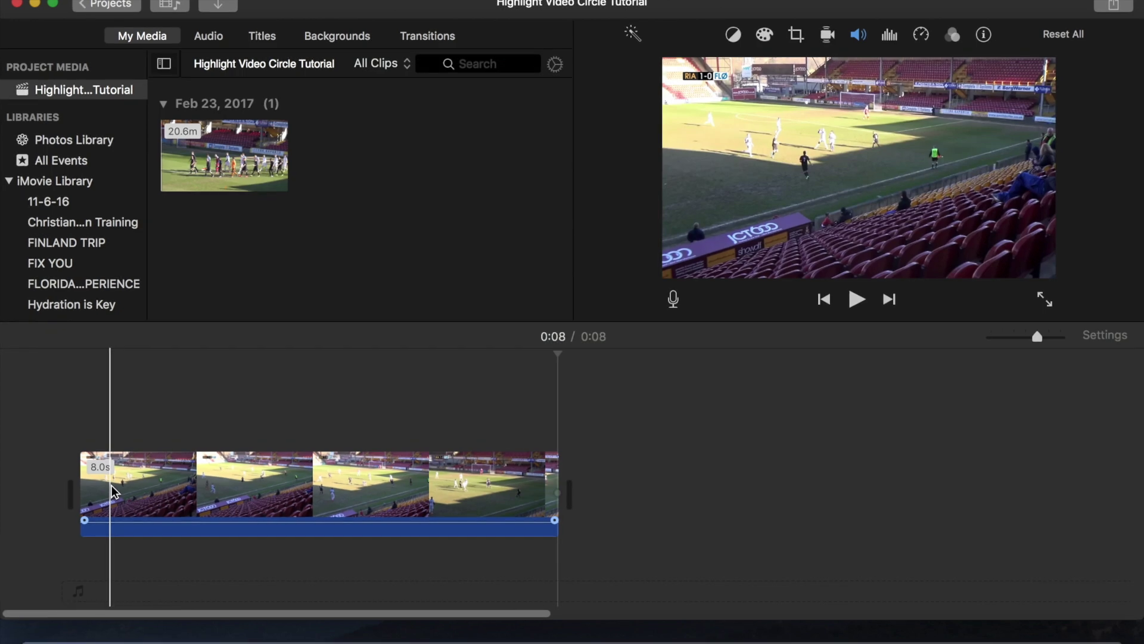
click(112, 490)
right_click(113, 490)
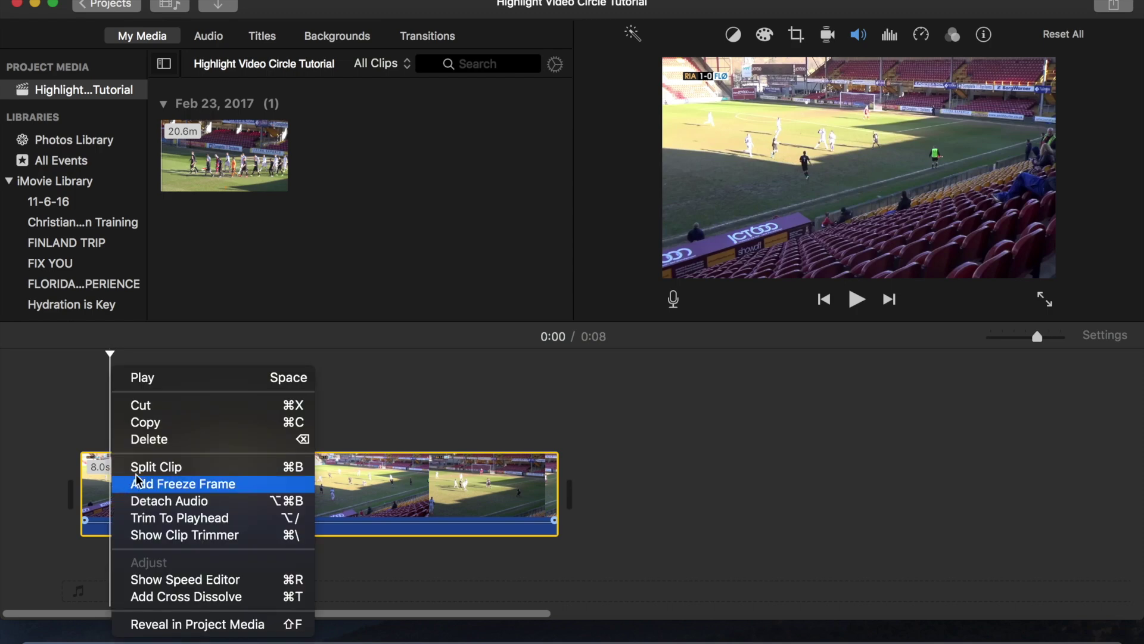
click(156, 467)
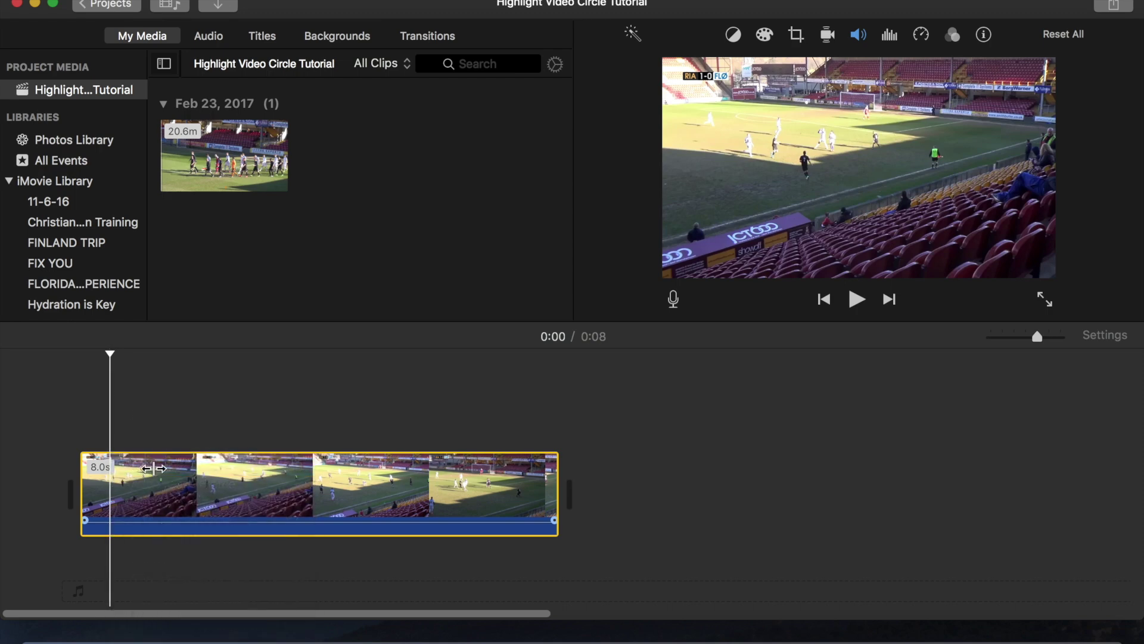
click(120, 422)
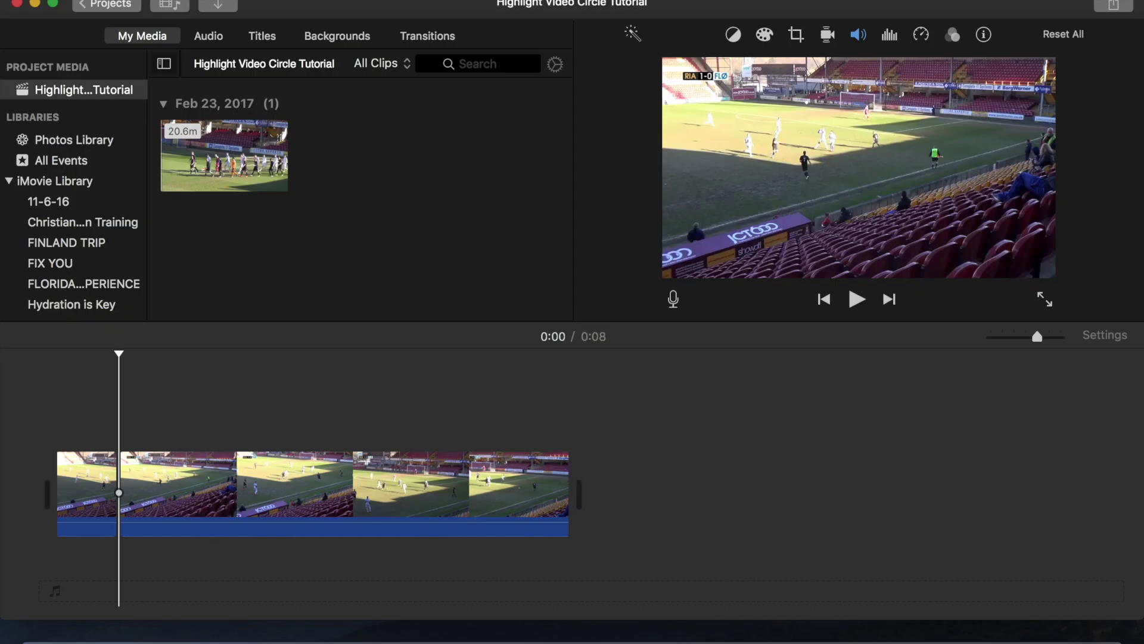
- Import the desktop Screen Shot file into the project media
click(221, 6)
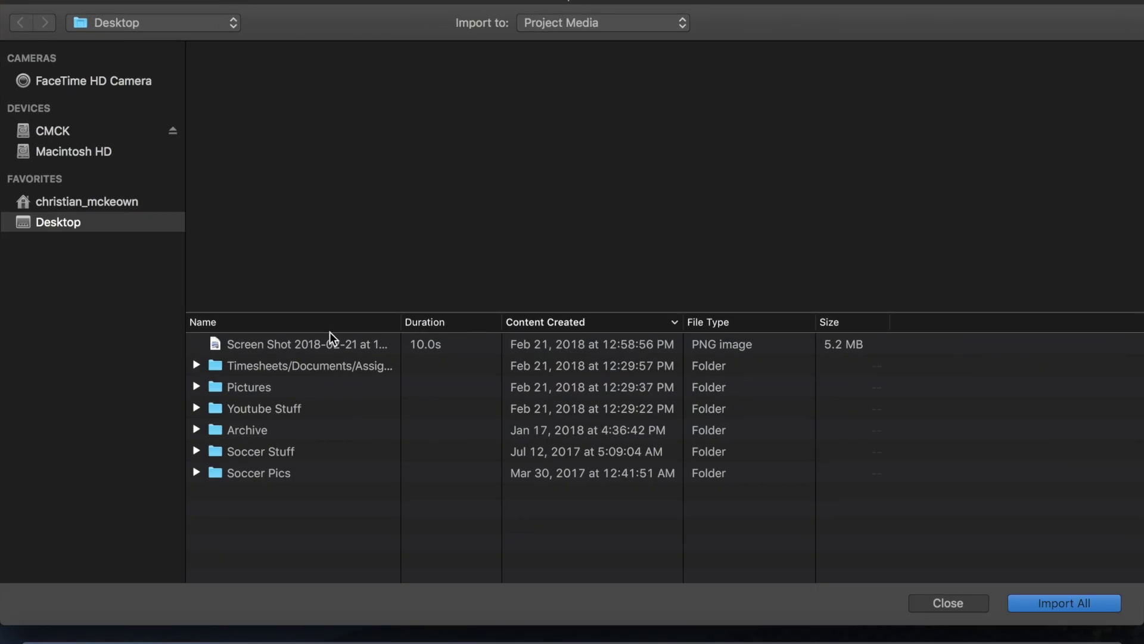
click(329, 341)
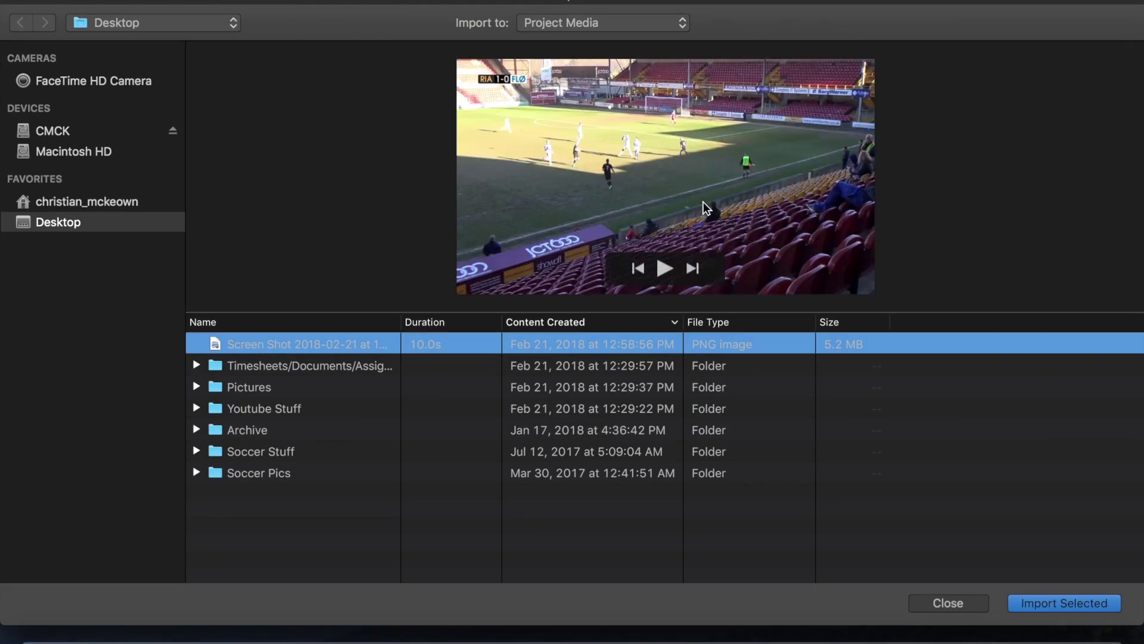
click(1048, 601)
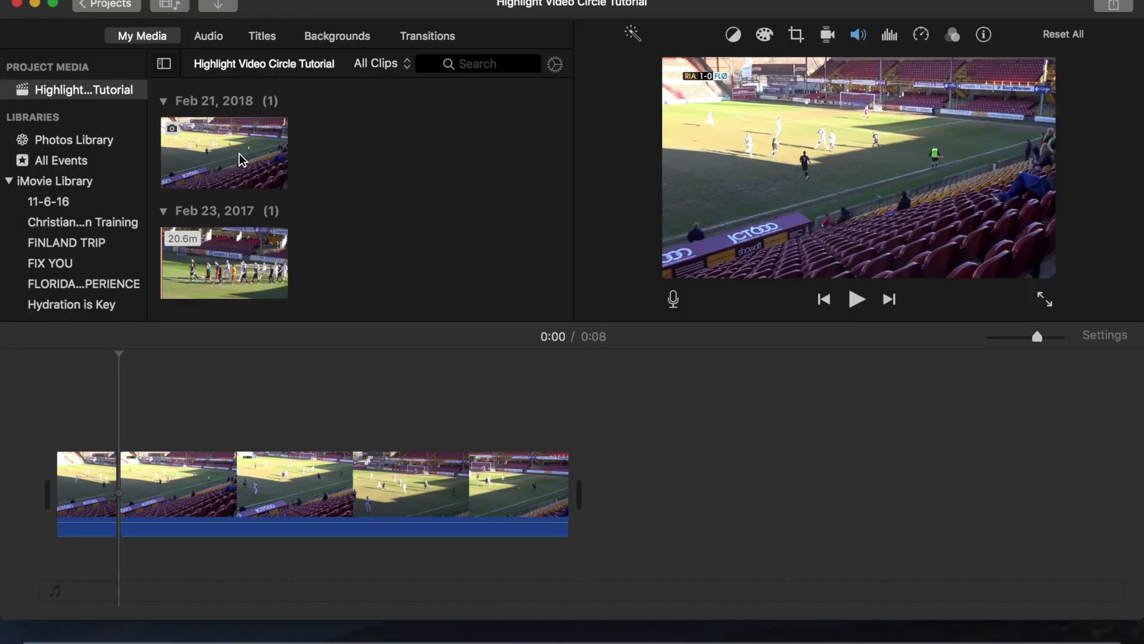
- Insert the Feb 21, 2018 screenshot at the split as a 1.0s still and preview the movie
mouse_move(218, 163)
mouse_down()
mouse_move(152, 383)
mouse_move(214, 504)
mouse_up()
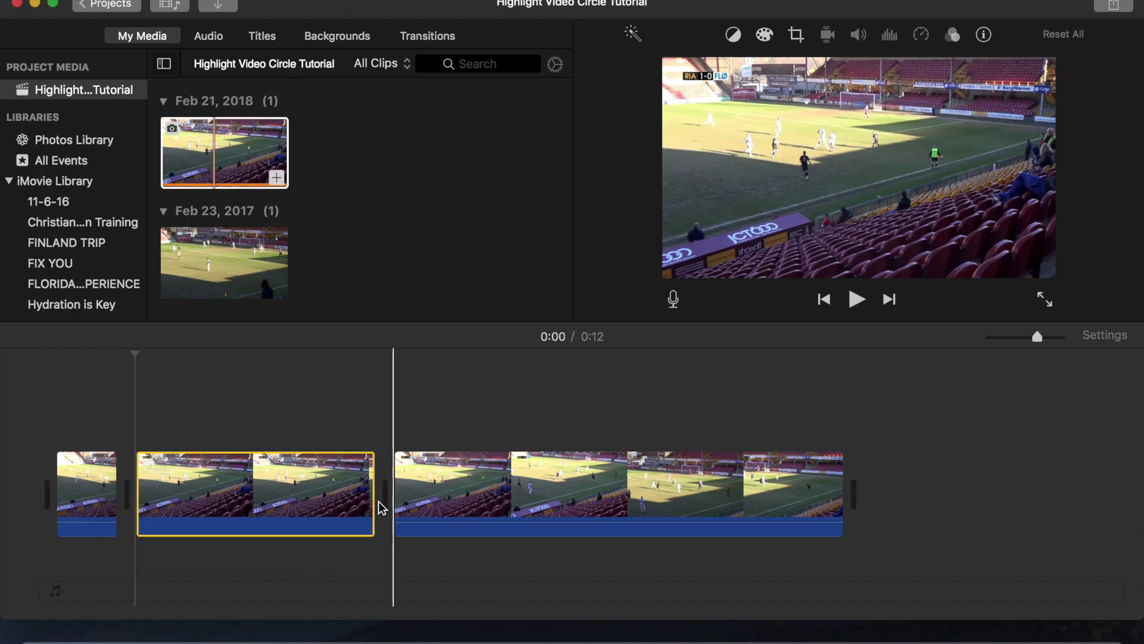
mouse_move(372, 492)
mouse_down()
mouse_move(221, 484)
mouse_move(186, 497)
mouse_up()
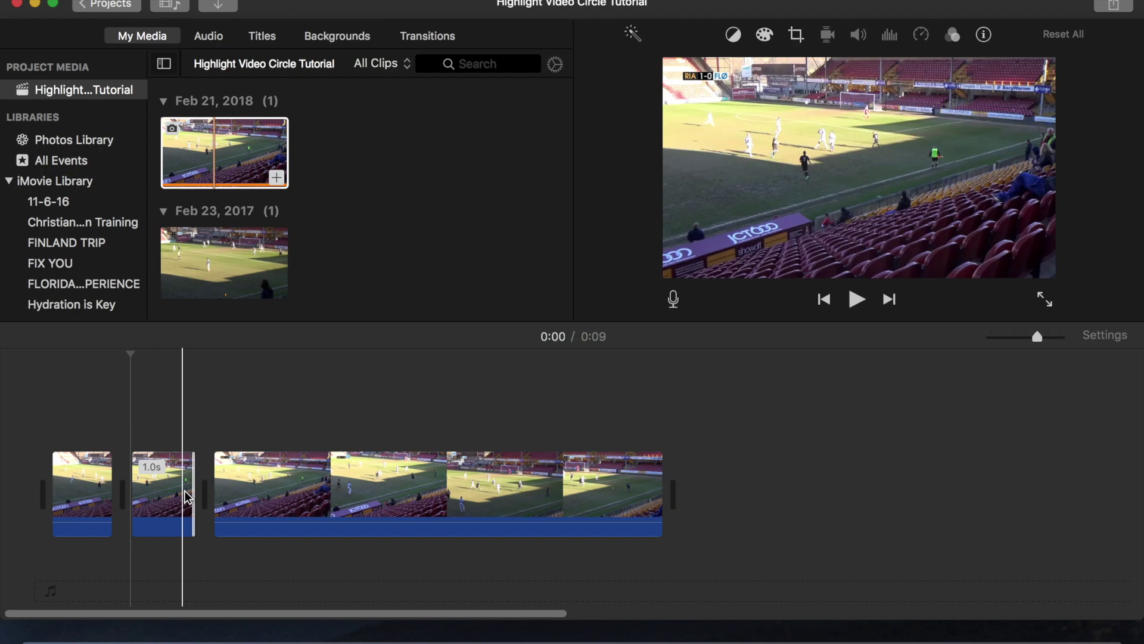
key(space)
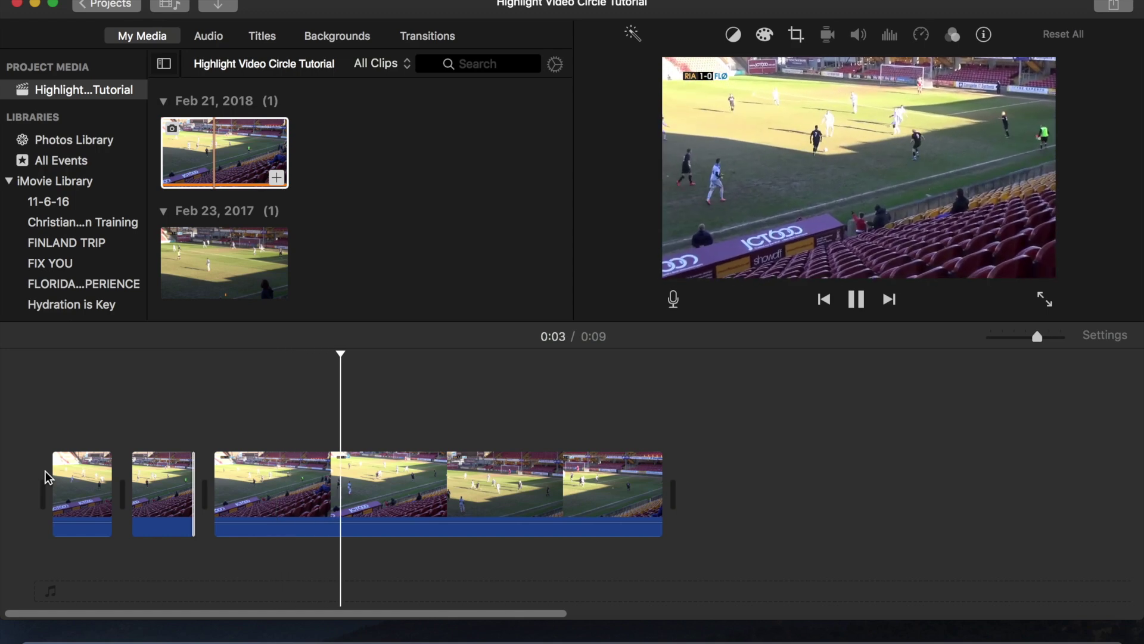
key(space)
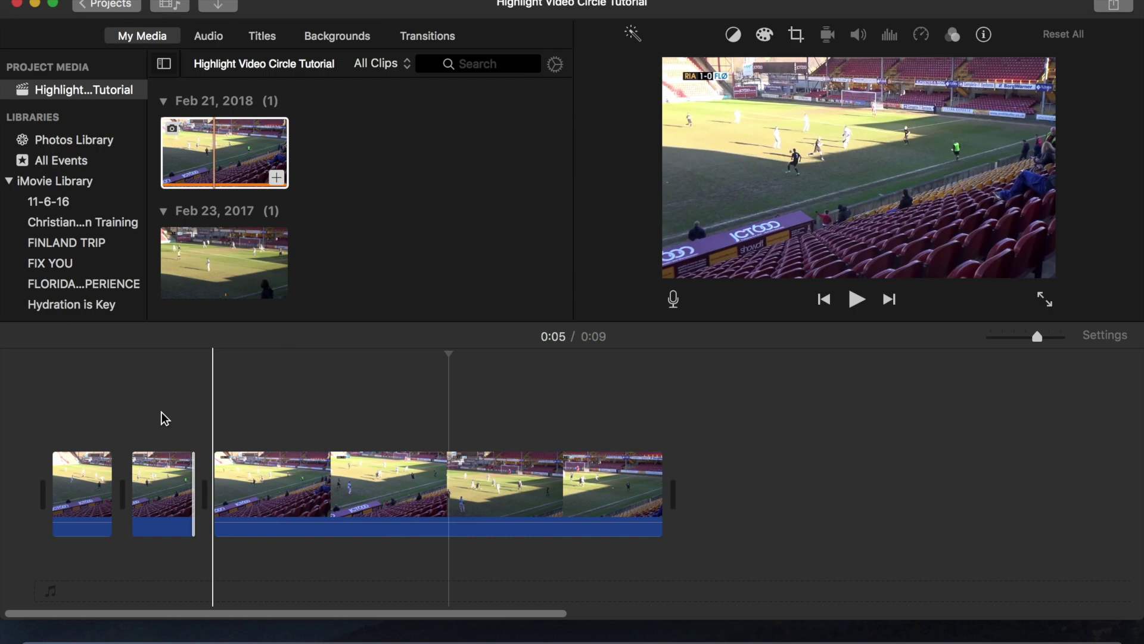
click(41, 417)
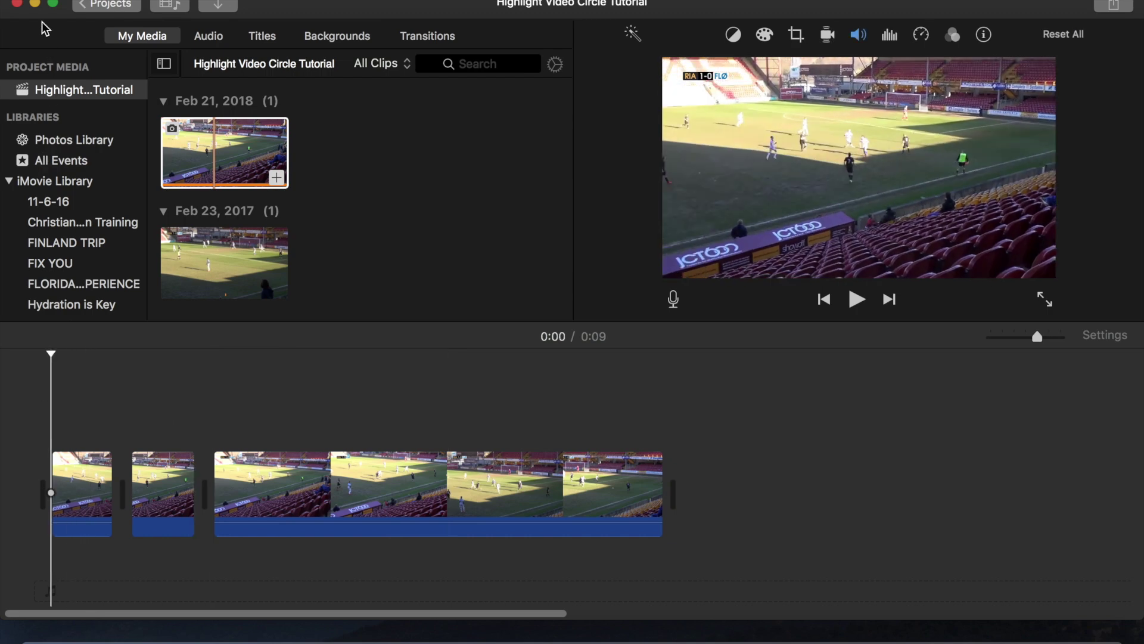
- Minimize iMovie, screenshot the mountain area of the desktop, and open the new capture
click(35, 6)
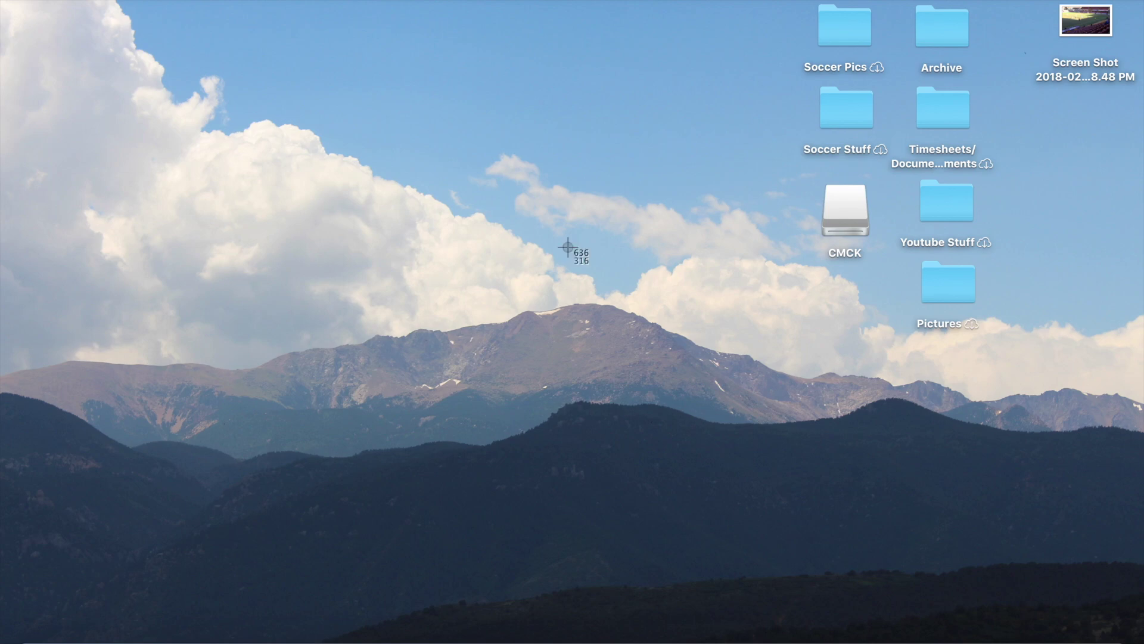
drag(447, 219, 736, 453)
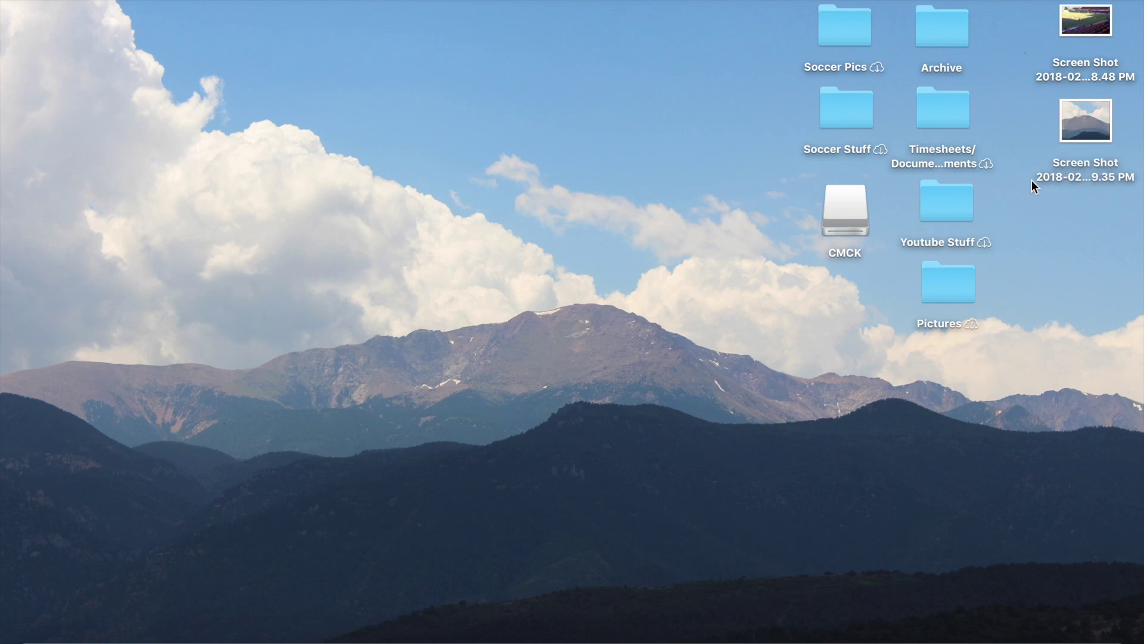
double_click(1089, 115)
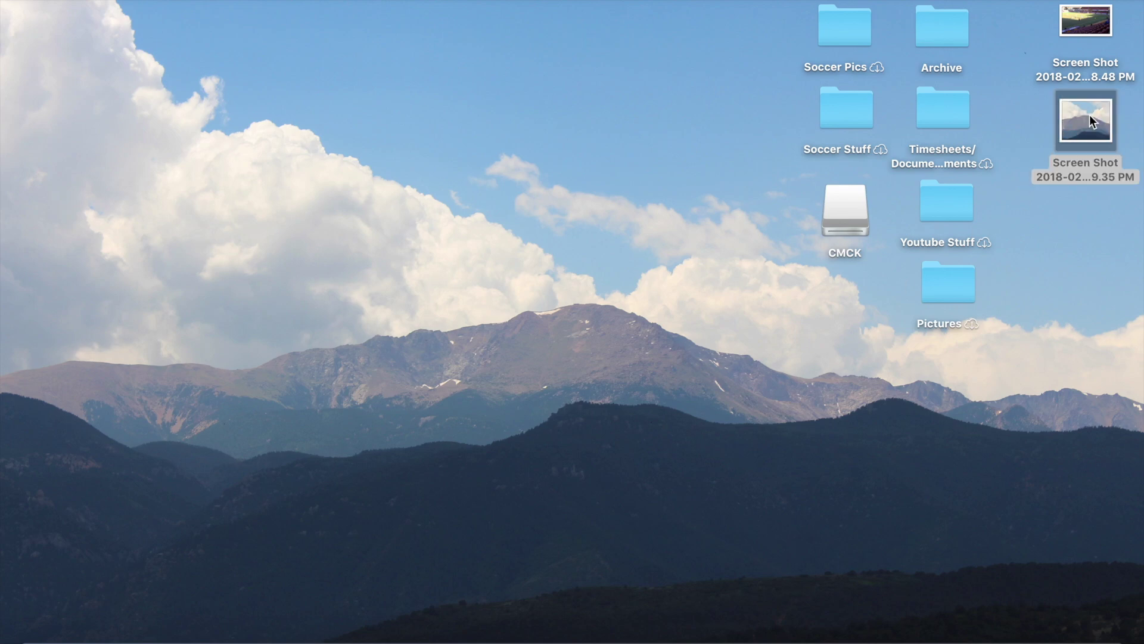
- Enlarge the Preview window and delete all content from the mountain screenshot
drag(533, 313, 749, 540)
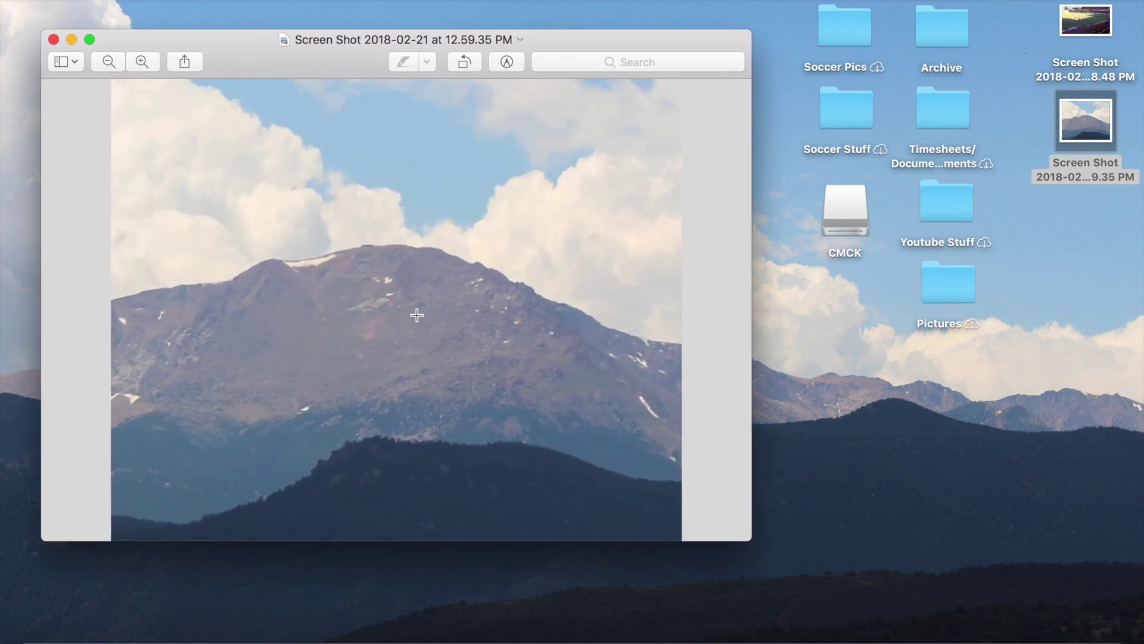
key(super+a)
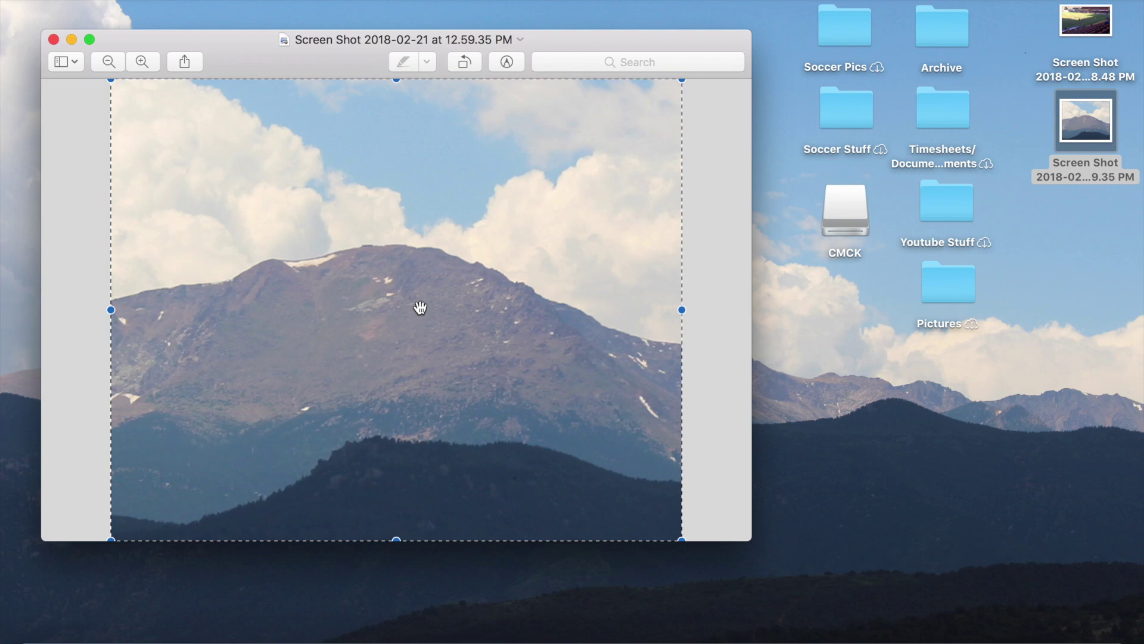
key(BackSpace)
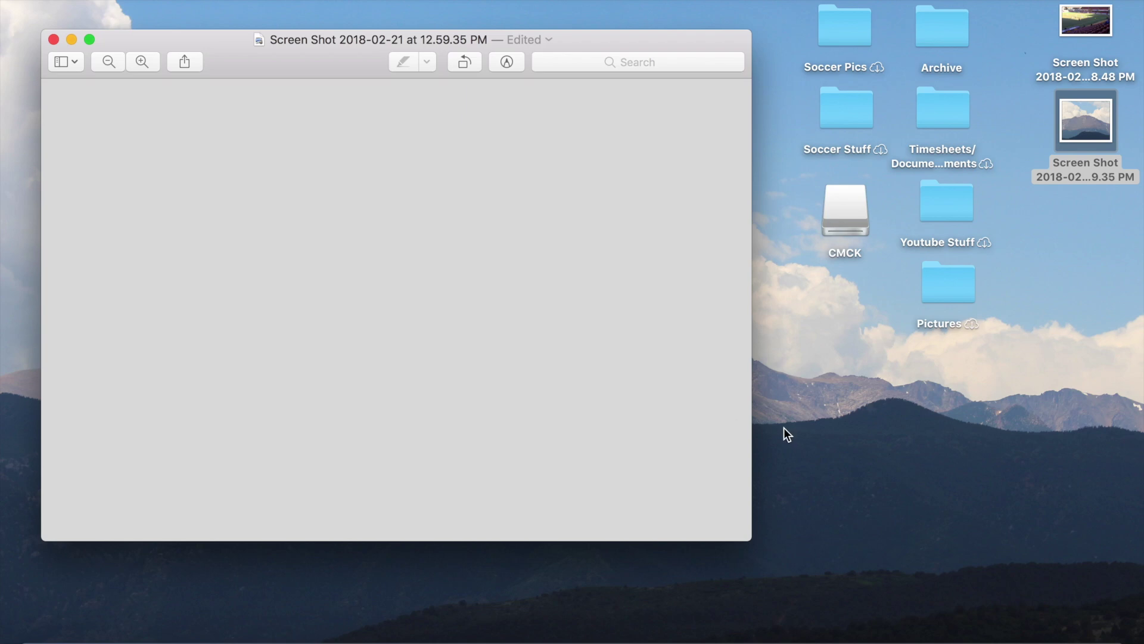
- Restore Chrome and show Google image results for 'clipart circle red'
click(1049, 636)
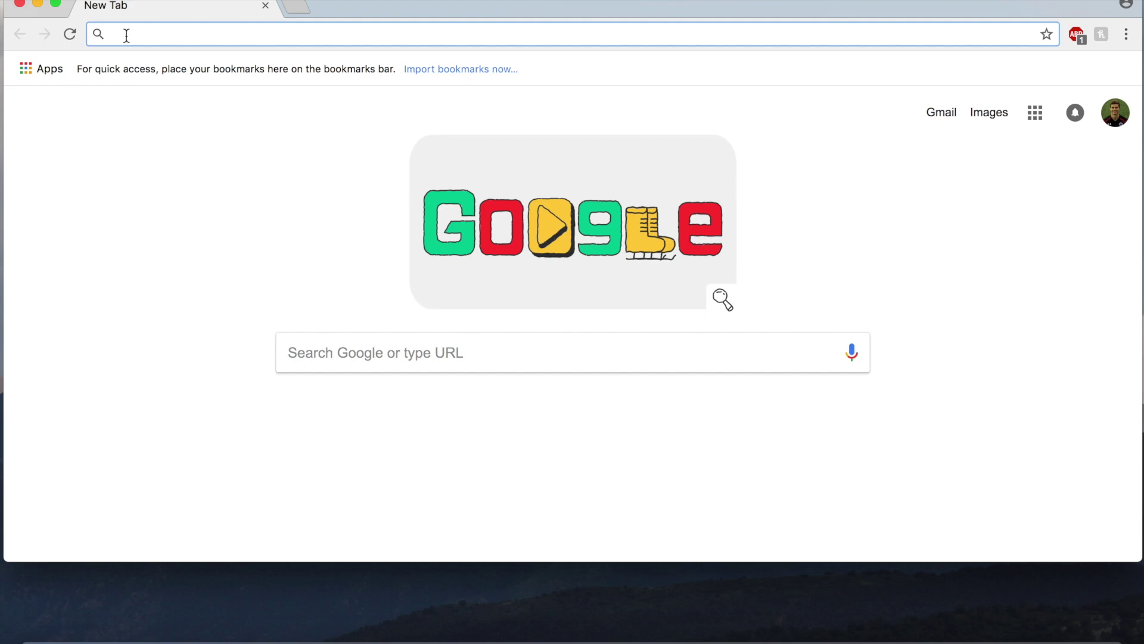
text(clipa)
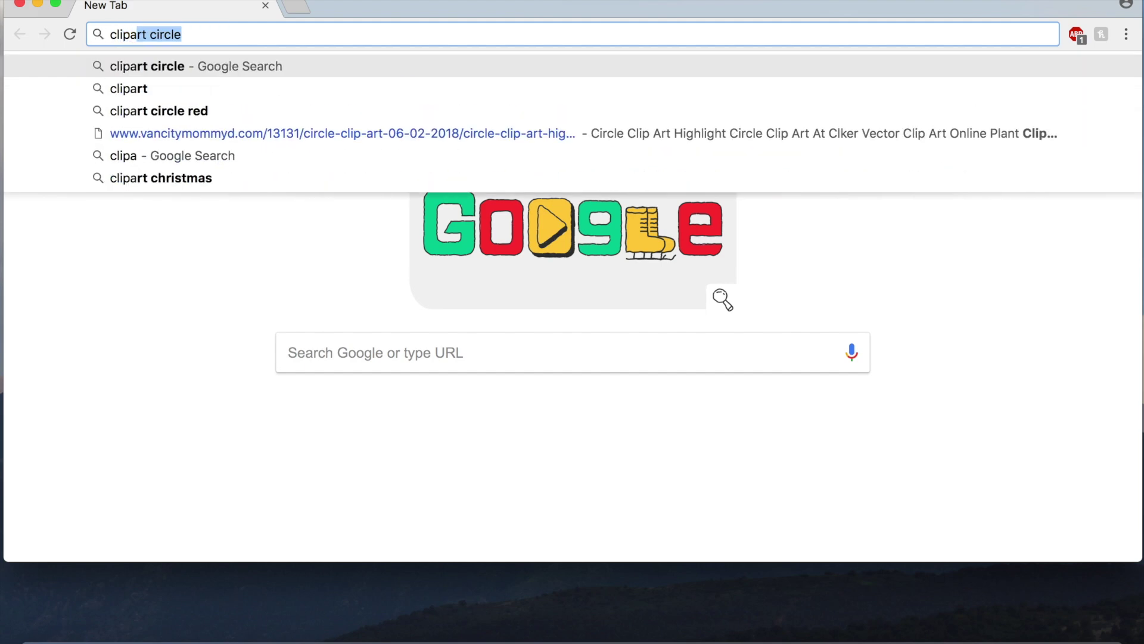
text(rt ci)
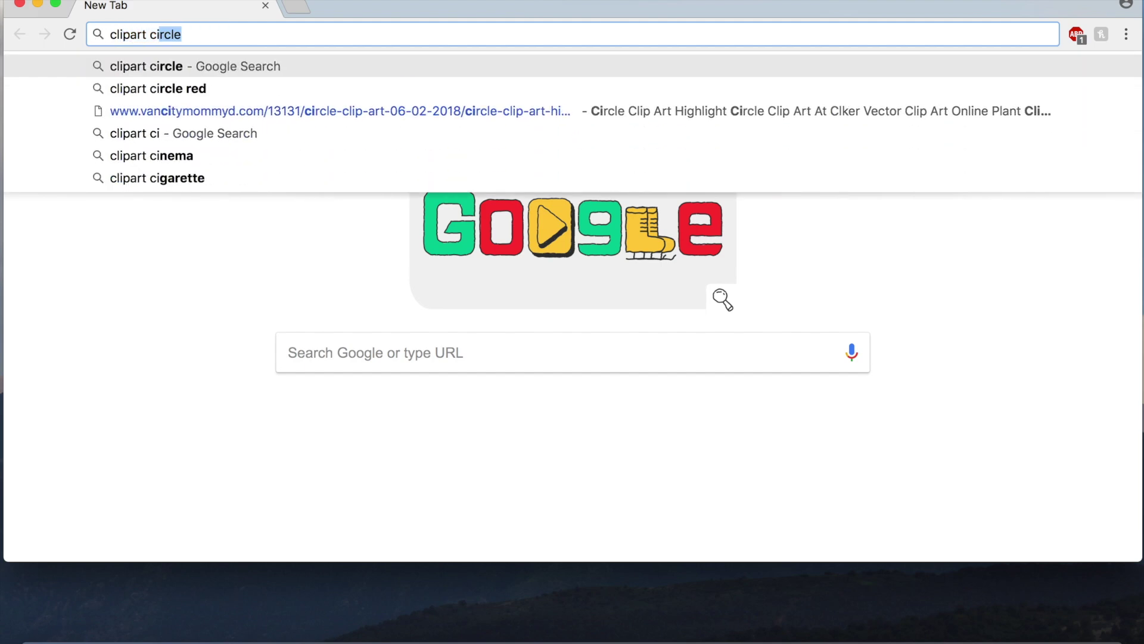
text(rcle )
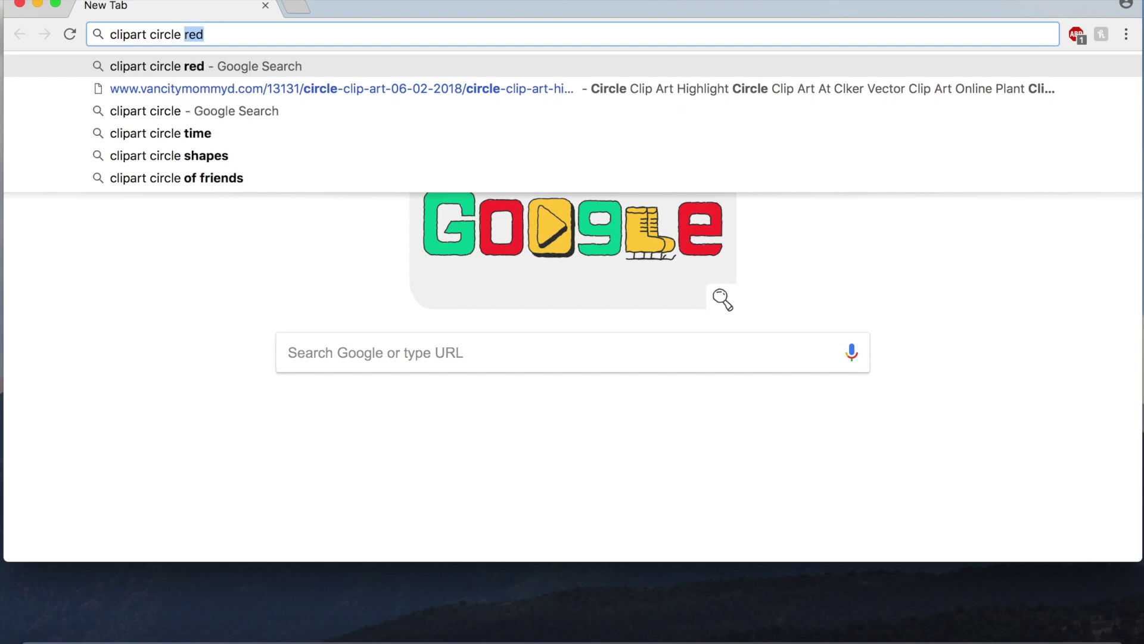
text(red)
key(BackSpace)
key(BackSpace)
key(BackSpace)
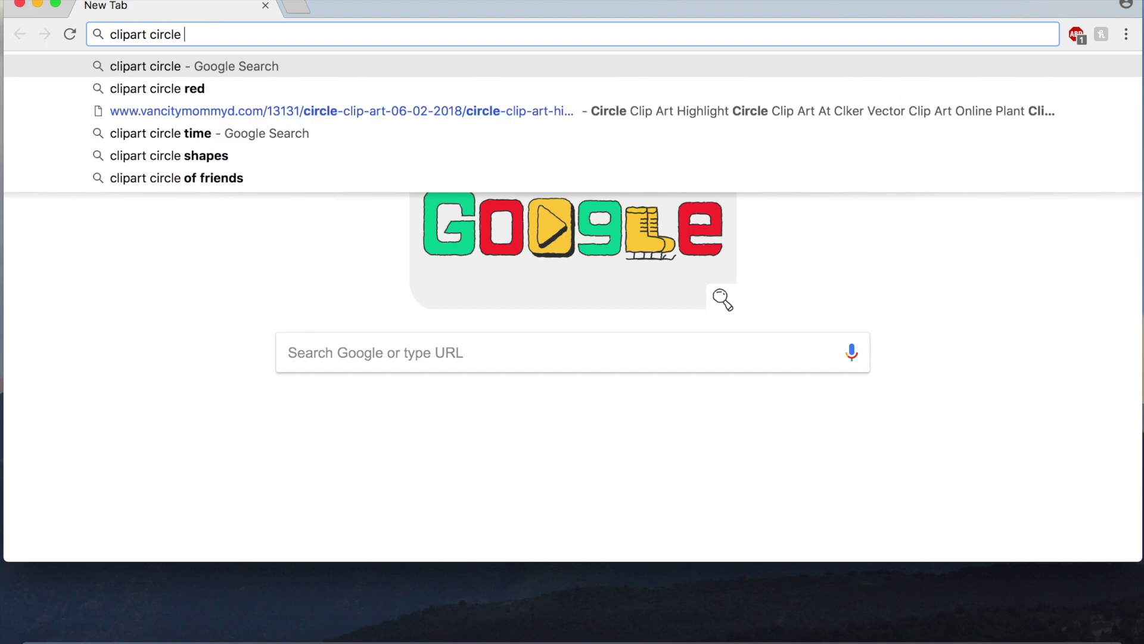
text(green)
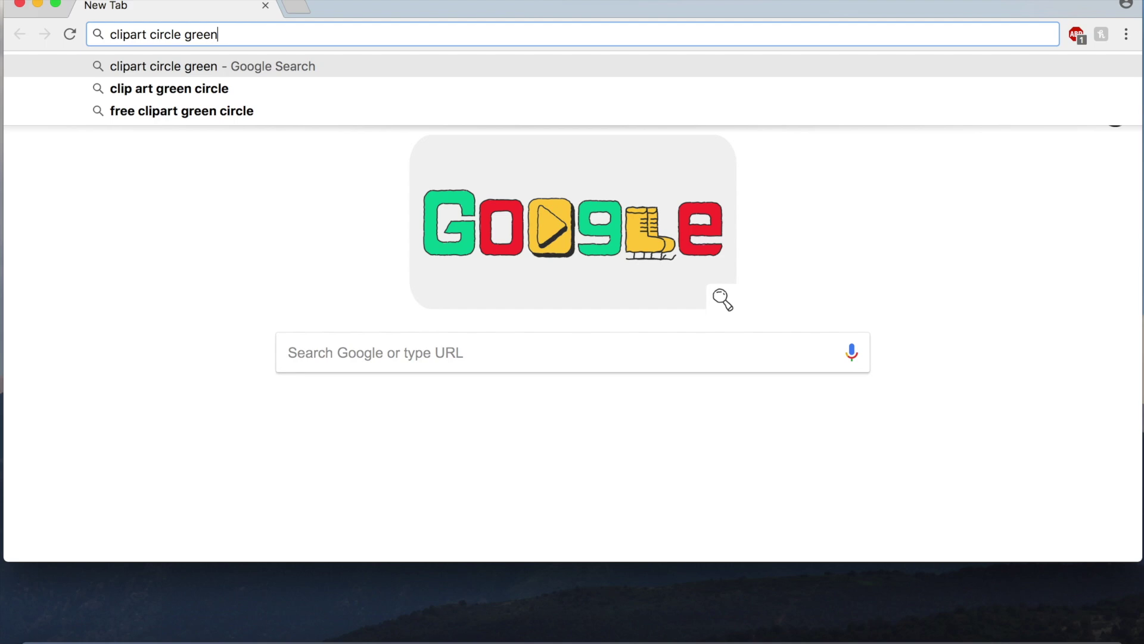
key(BackSpace)
key(BackSpace)
key(BackSpace)
key(BackSpace)
key(BackSpace)
text(b)
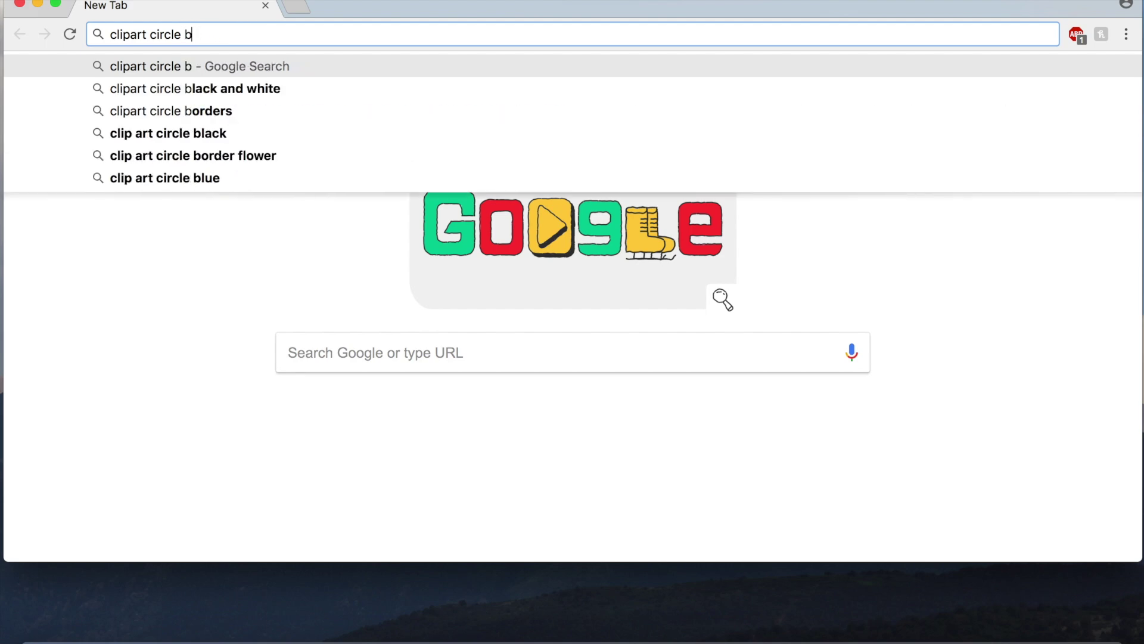
text(lue)
key(BackSpace)
key(BackSpace)
key(BackSpace)
key(BackSpace)
text(red)
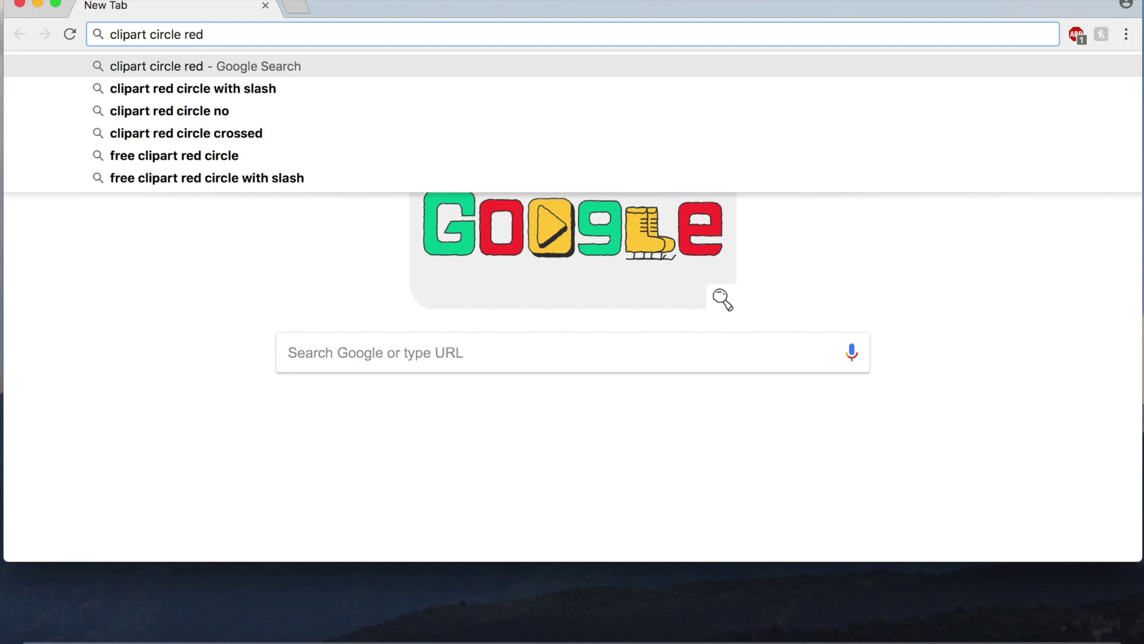
key(Return)
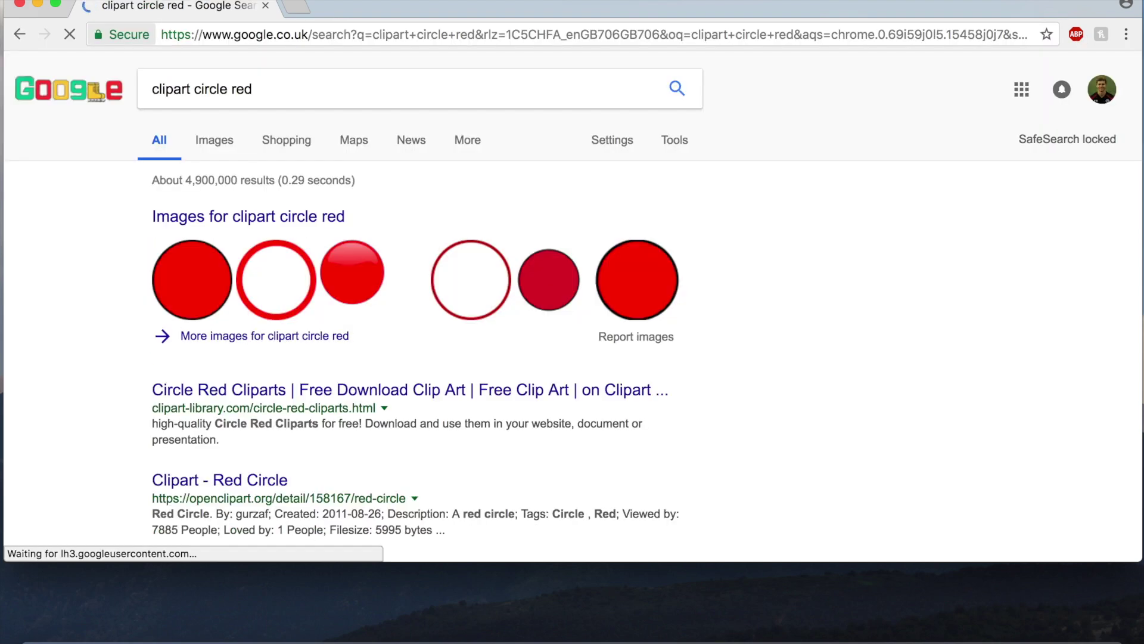
click(222, 145)
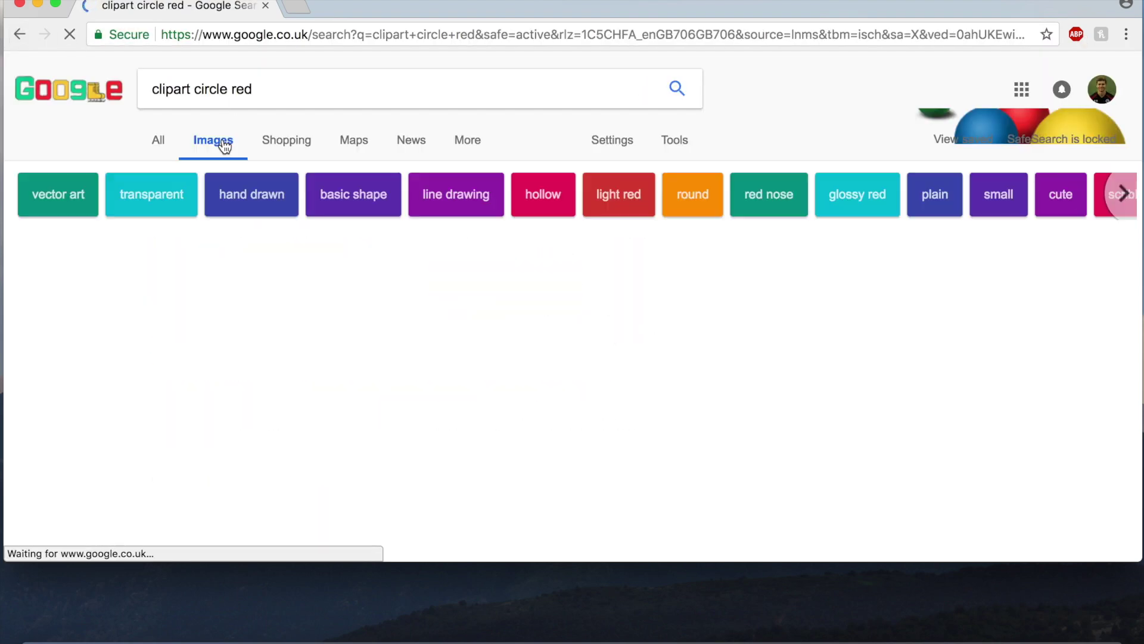
scroll(590, 380, down, 3)
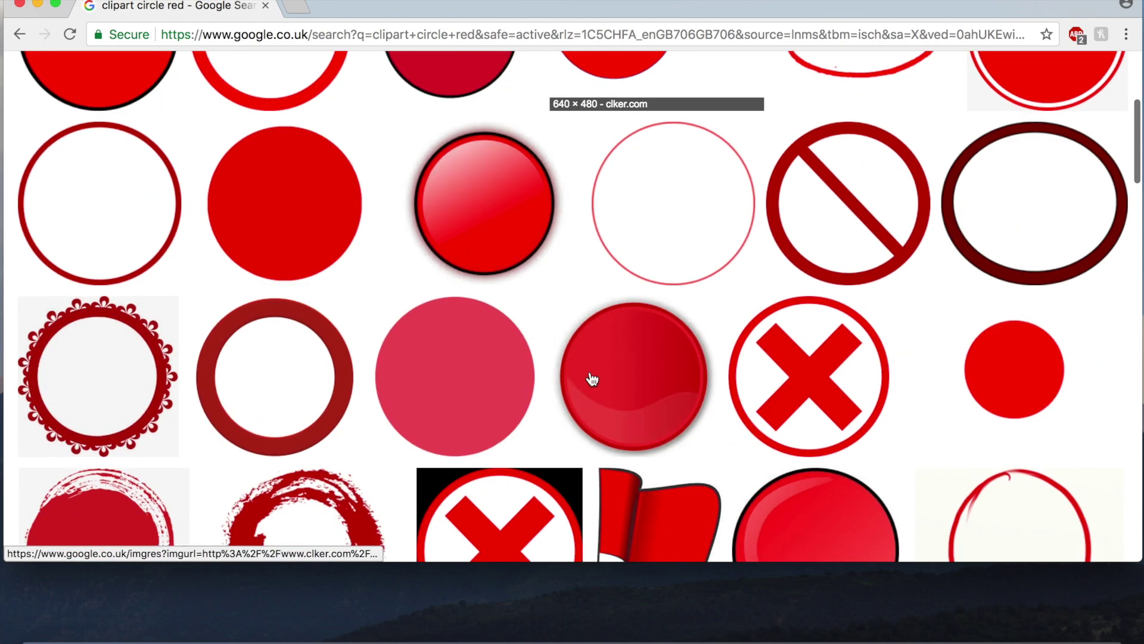
scroll(408, 352, up, 1)
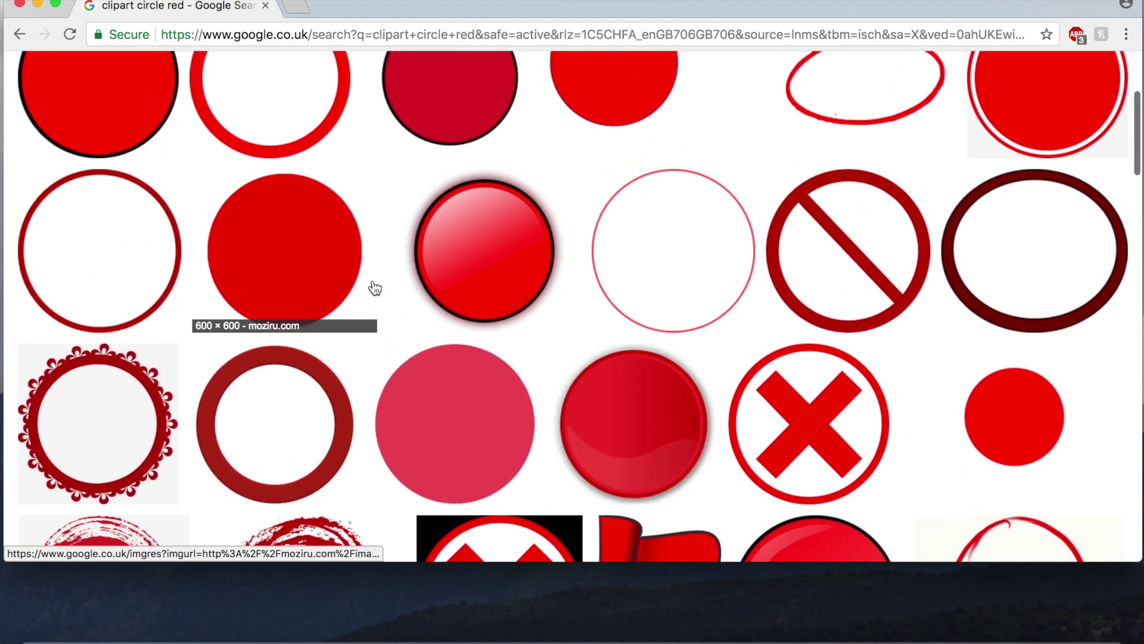
scroll(375, 288, up, 3)
- Preview a red ring result, then switch to the larger Wikimedia Commons red circle
click(263, 316)
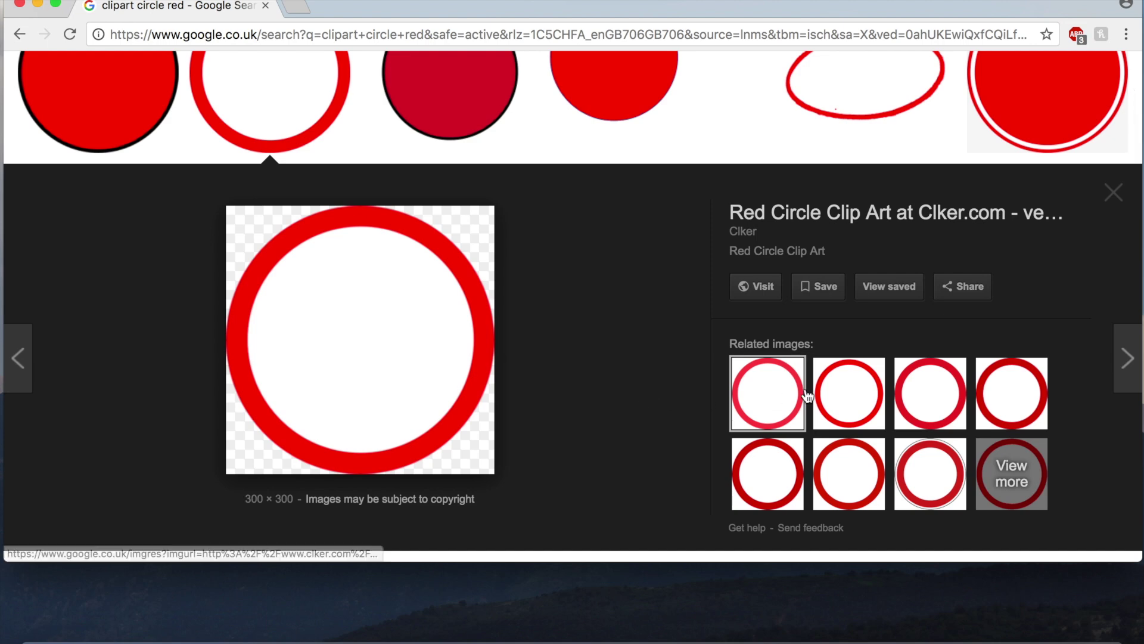
click(838, 400)
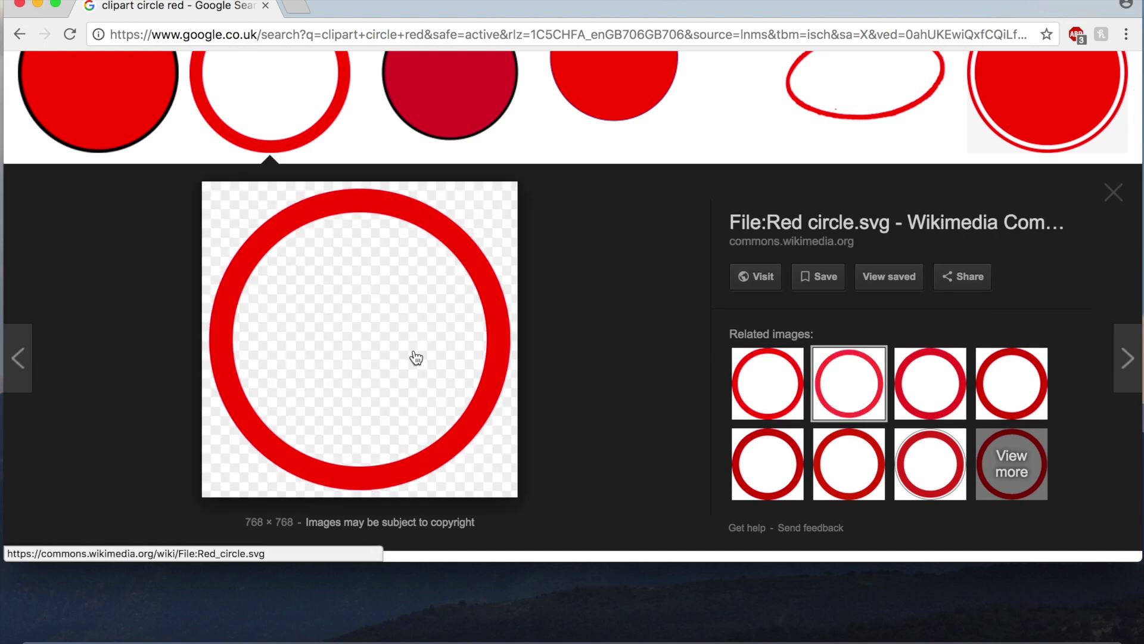
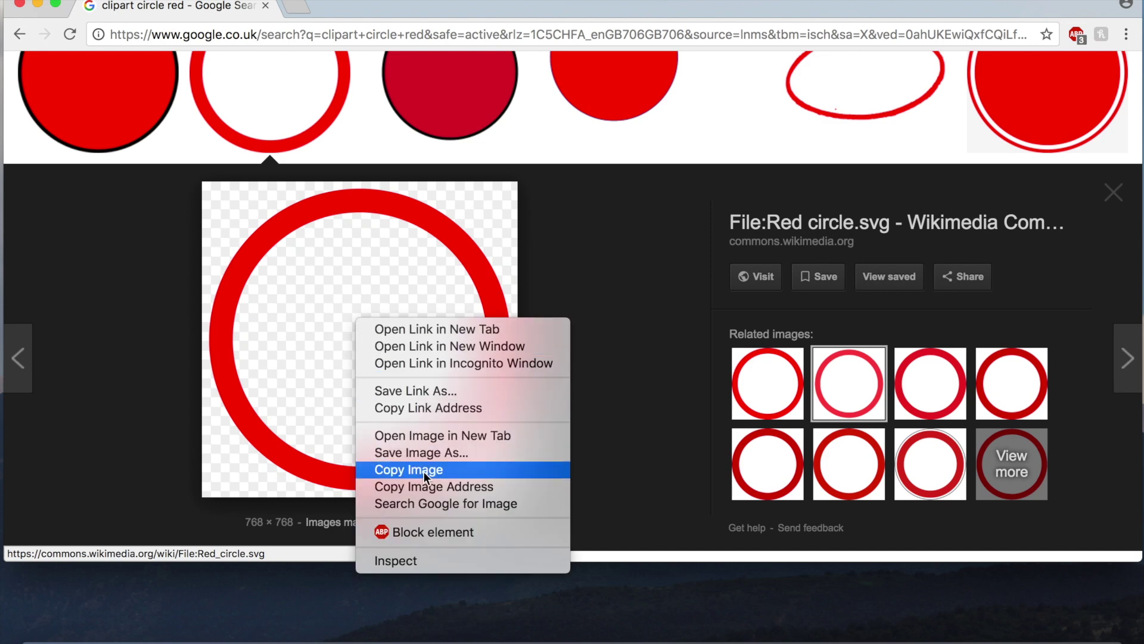
- Copy the red ring image from the Wikimedia result in Google Images
click(424, 470)
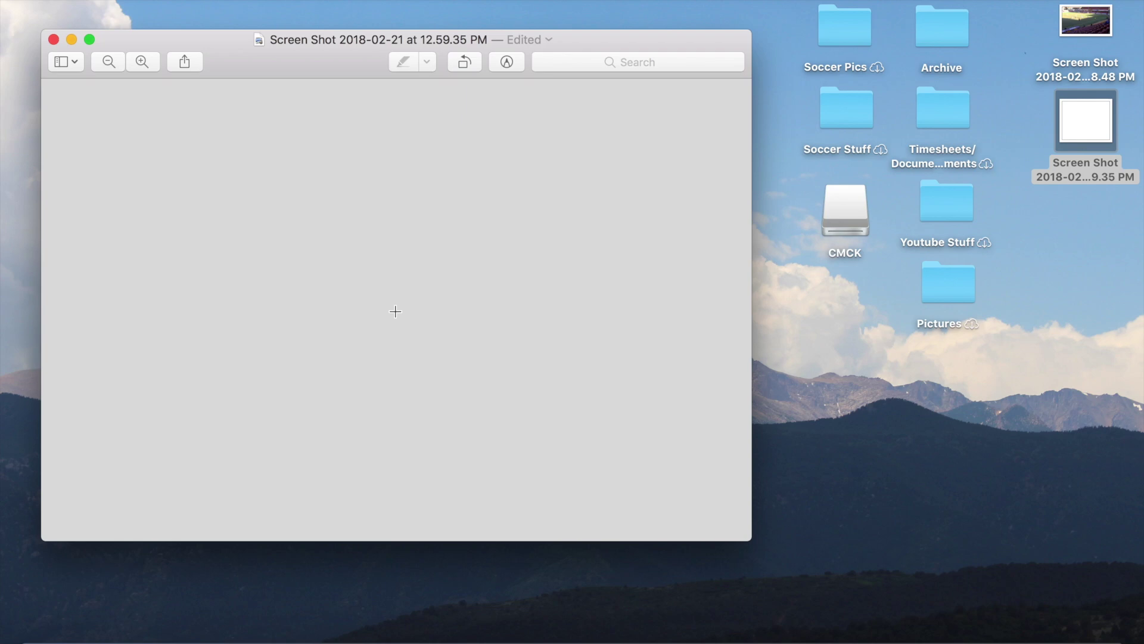
- Paste the red ring into Preview, then shrink it by its handles and centre it as a full circle
key(super+v)
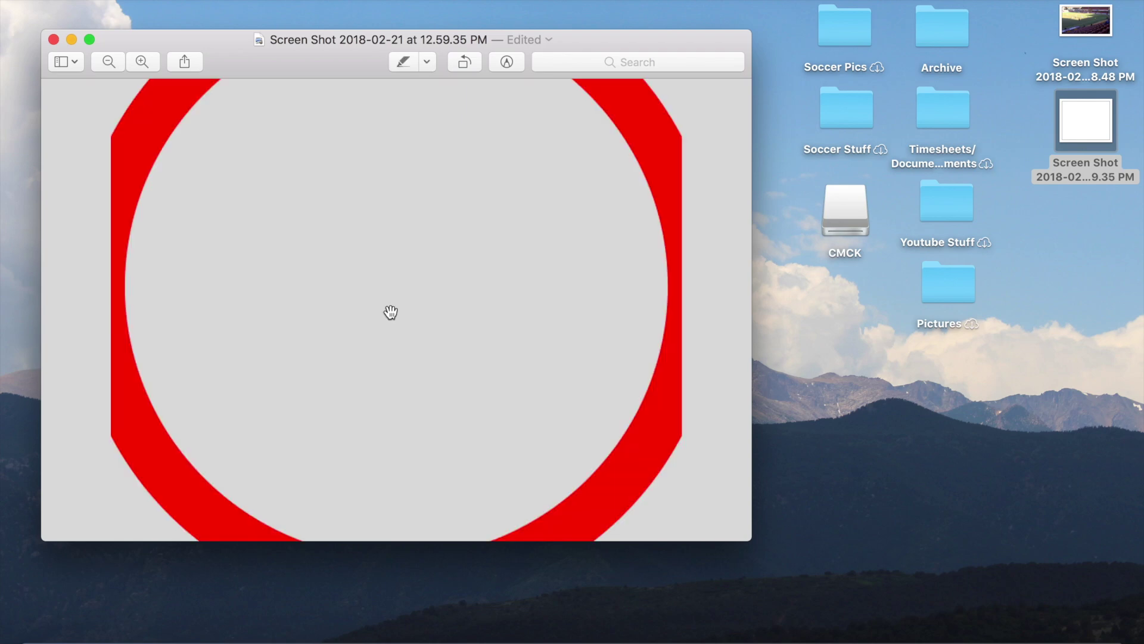
drag(182, 473, 321, 317)
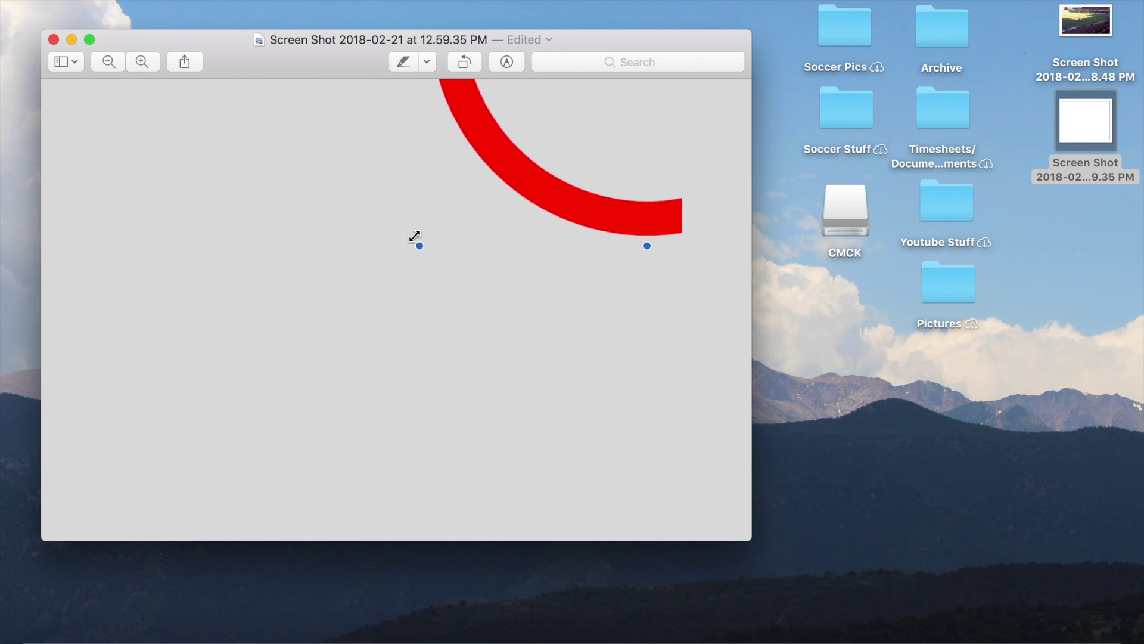
drag(199, 465, 419, 240)
drag(521, 164, 254, 451)
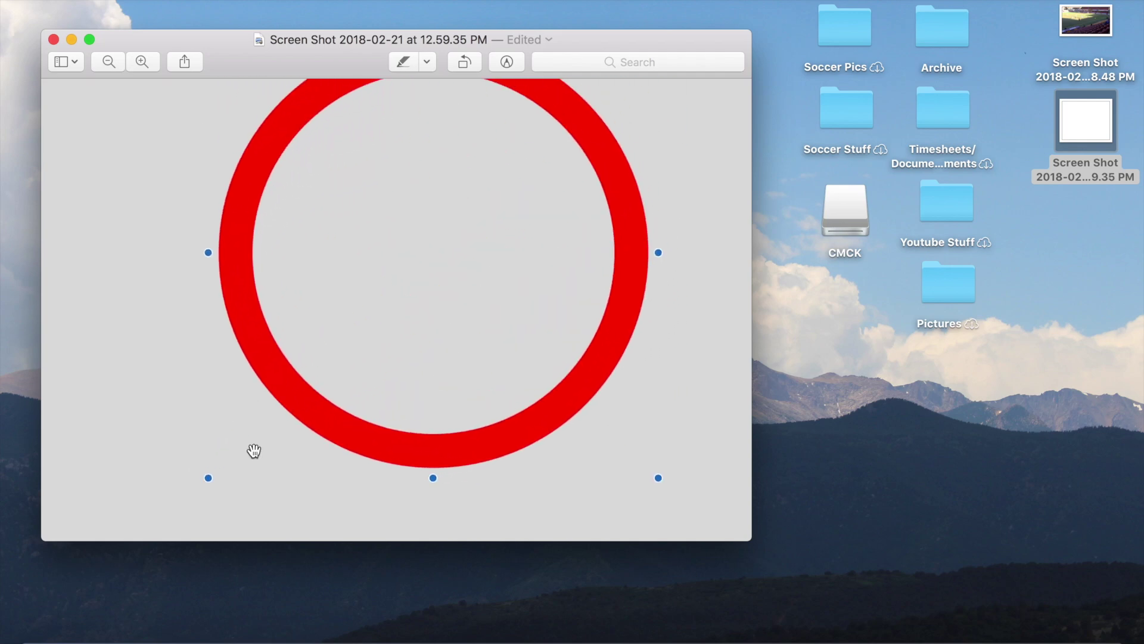
mouse_move(212, 481)
mouse_down()
mouse_move(264, 450)
mouse_move(304, 387)
mouse_up()
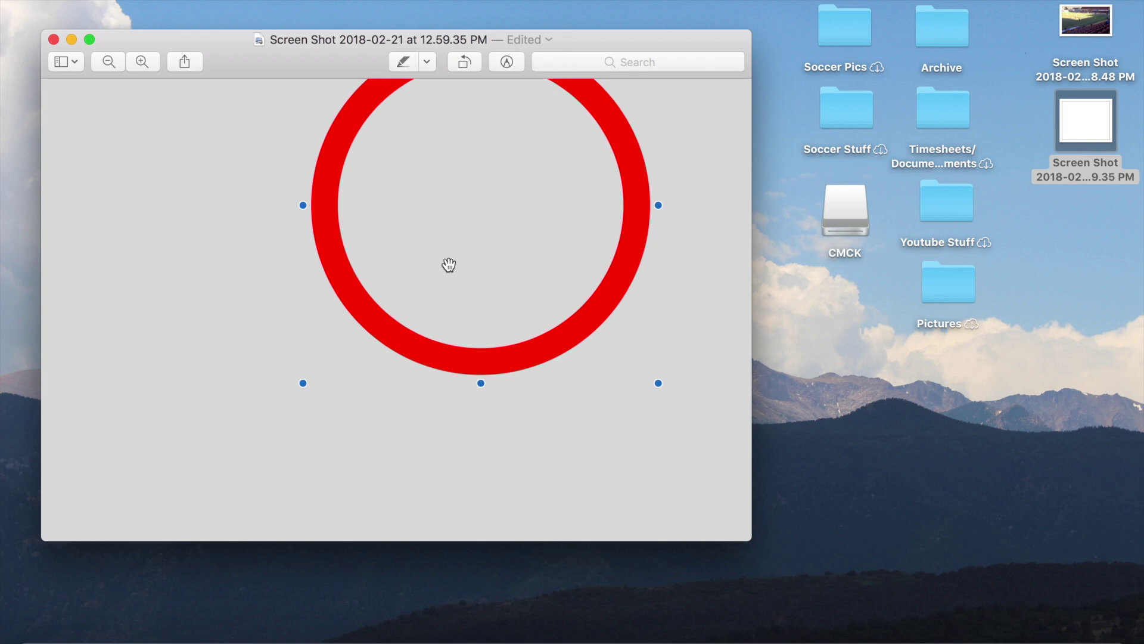
drag(450, 262, 371, 357)
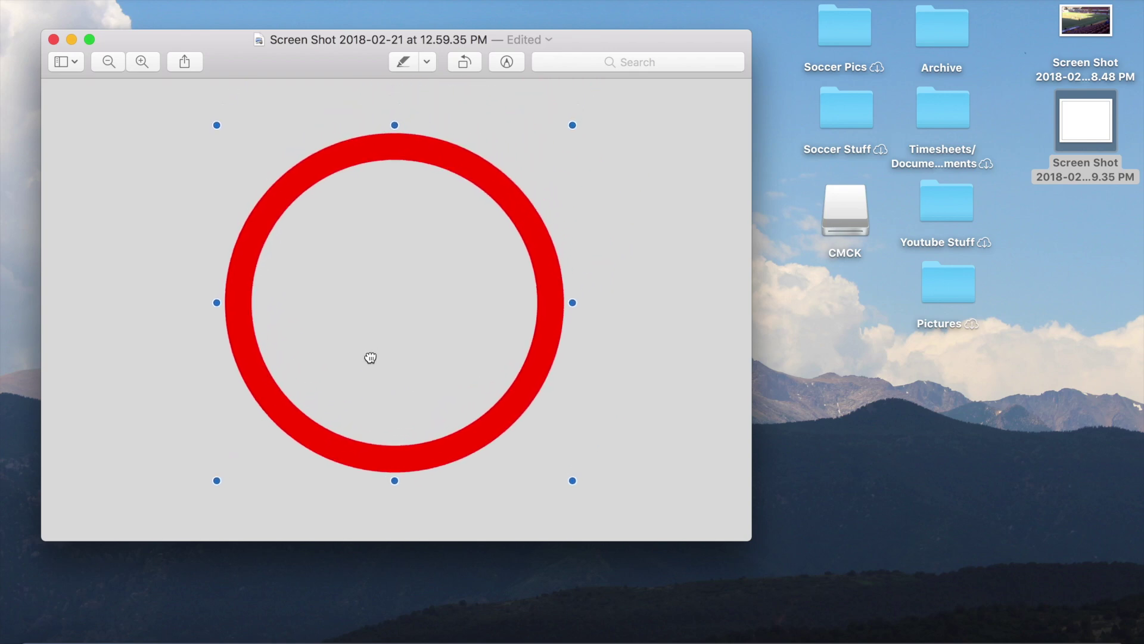
click(662, 225)
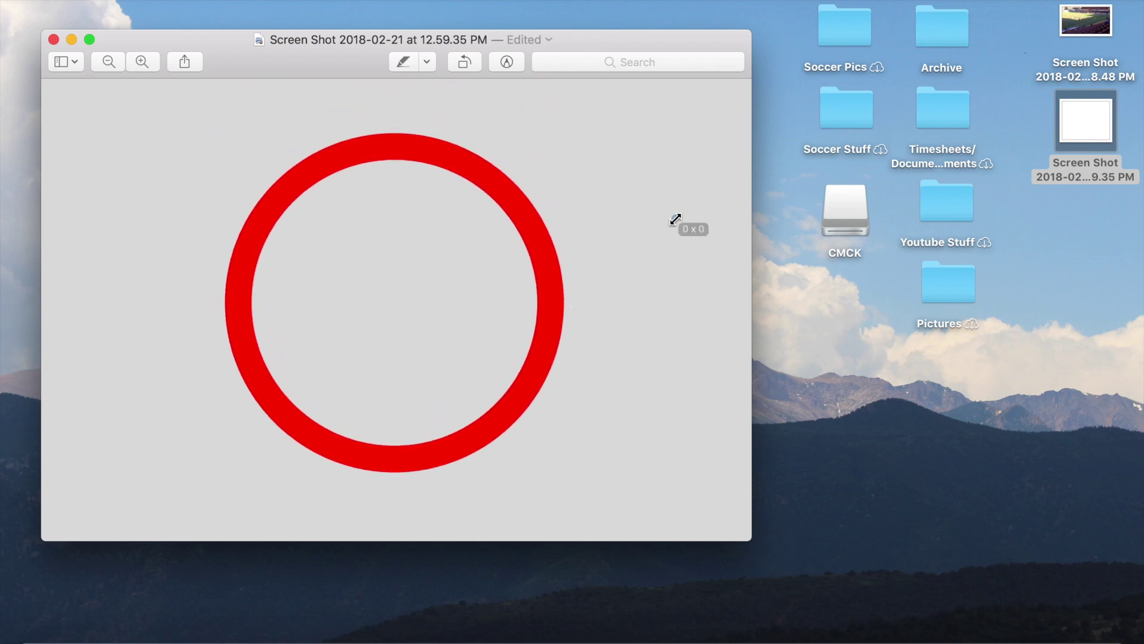
click(355, 37)
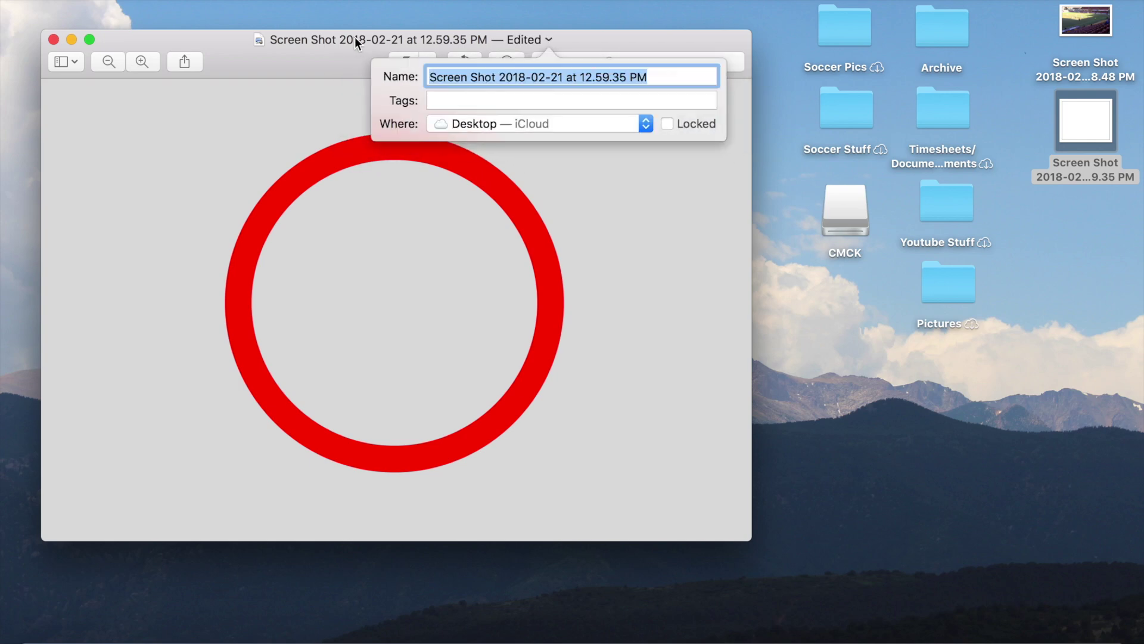
text(Highlight Circle)
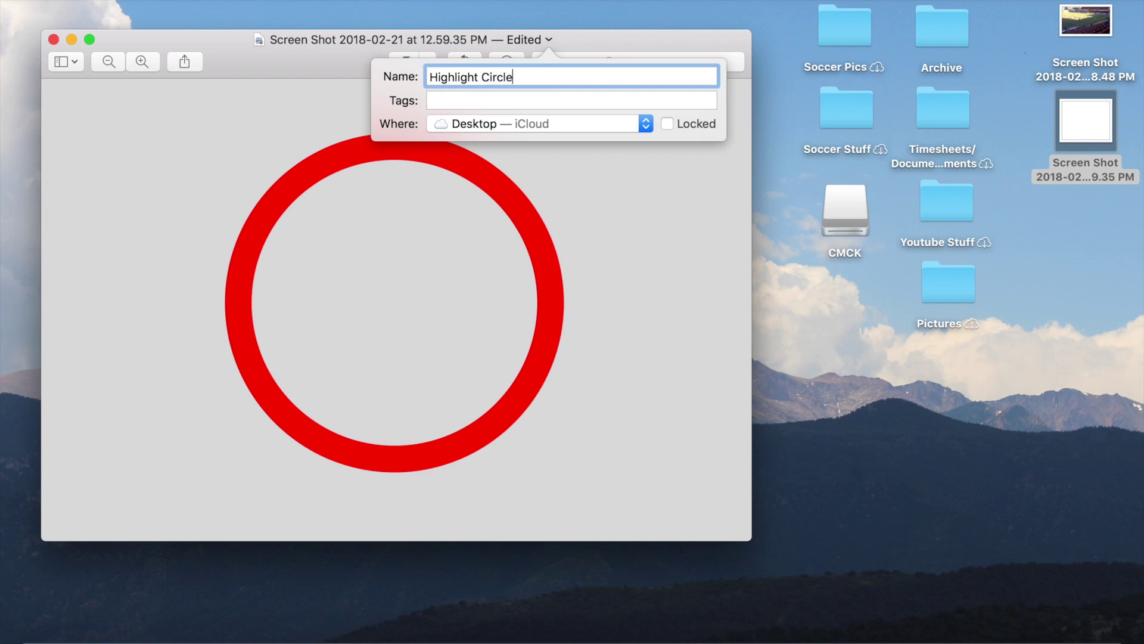
- Name the ring document 'Highlight Circle', close it, and switch to the iMovie soccer project
key(Return)
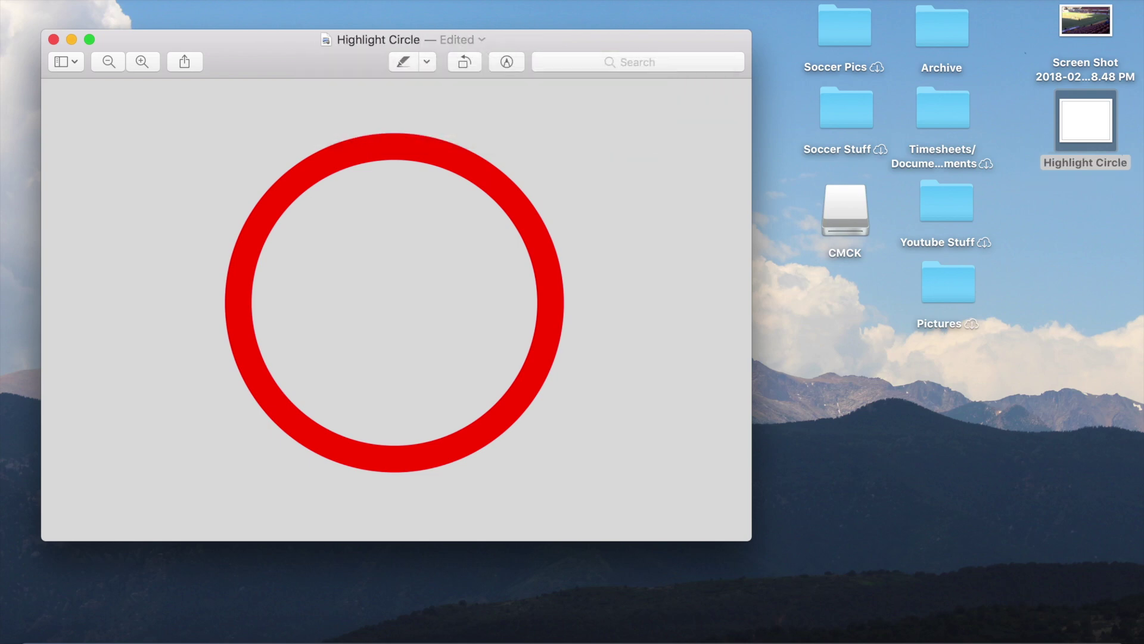
click(54, 40)
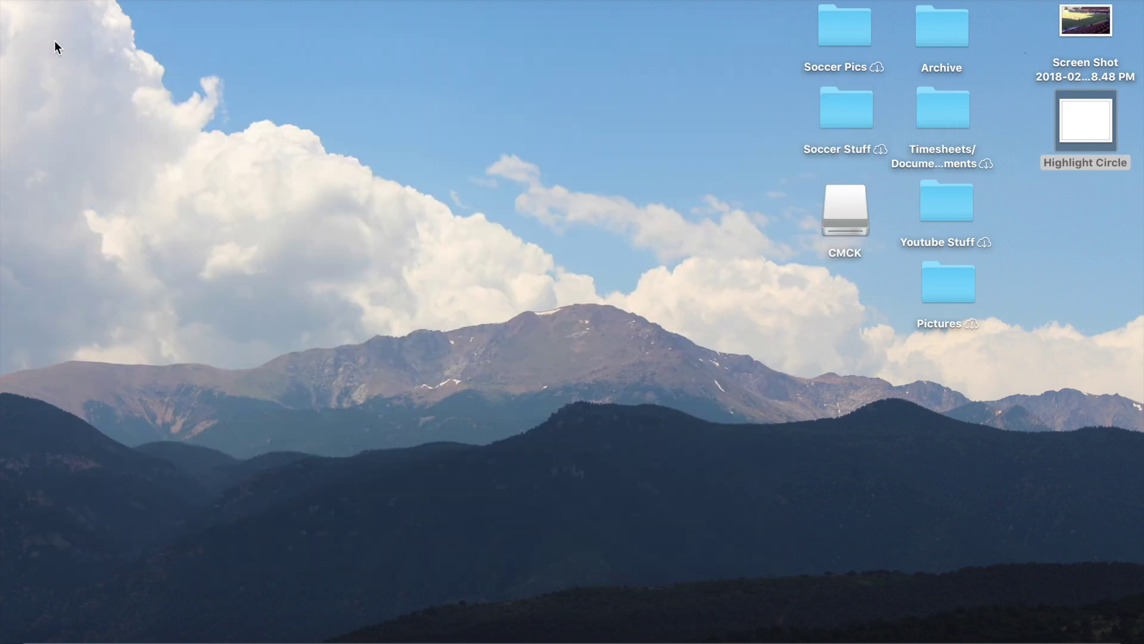
click(1058, 262)
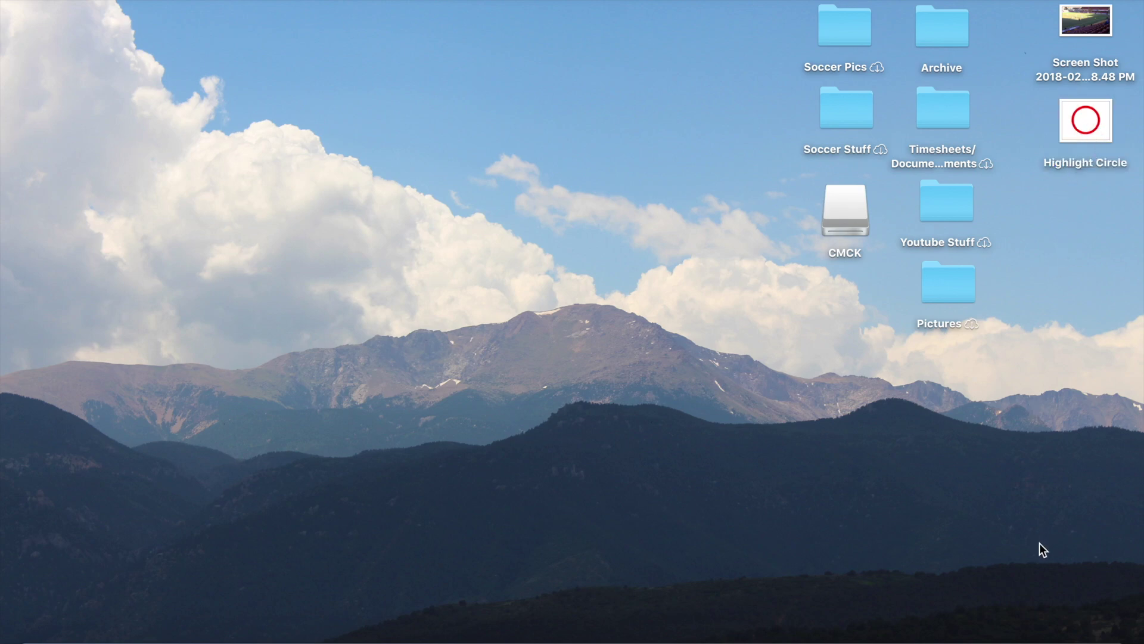
mouse_move(1042, 637)
click(1042, 626)
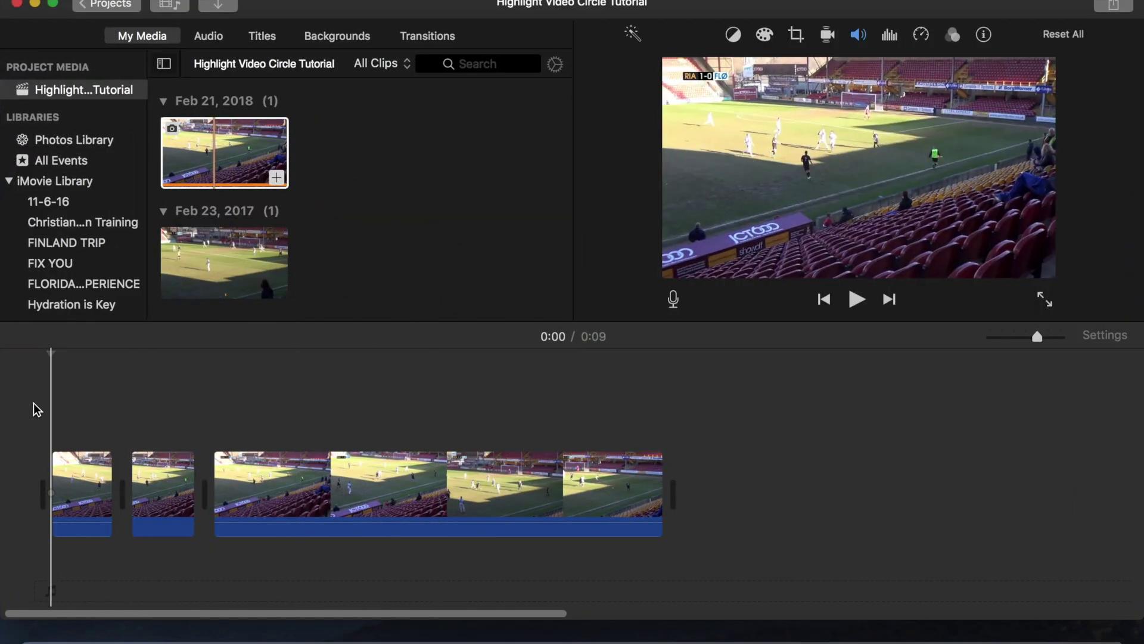
- Import the Highlight Circle image from the Desktop into iMovie's media
click(216, 9)
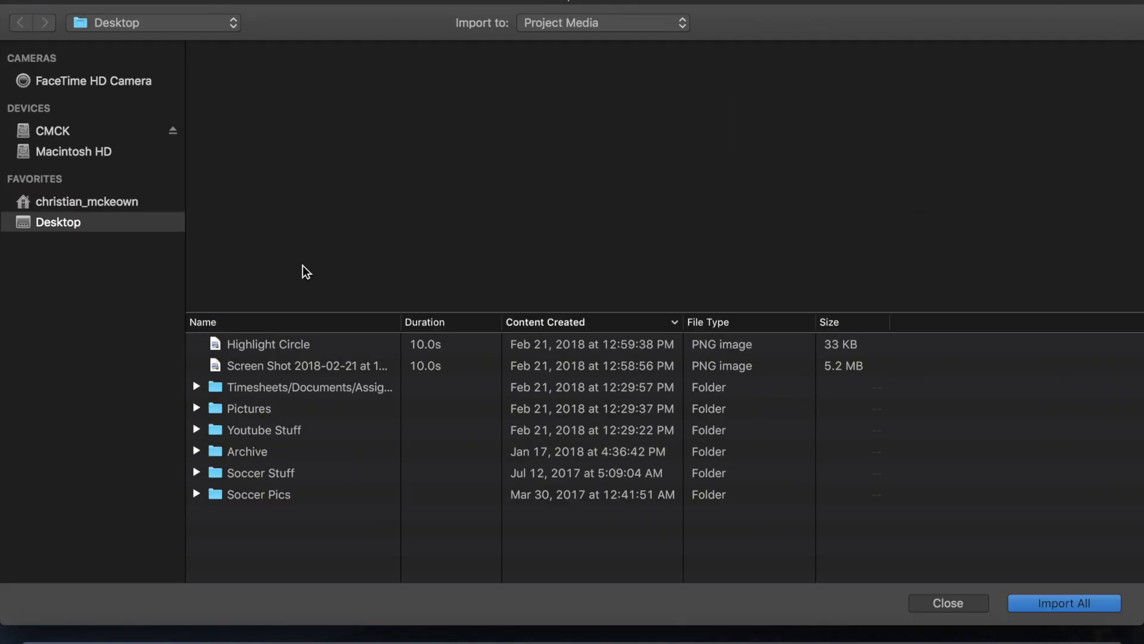
click(305, 351)
mouse_move(666, 170)
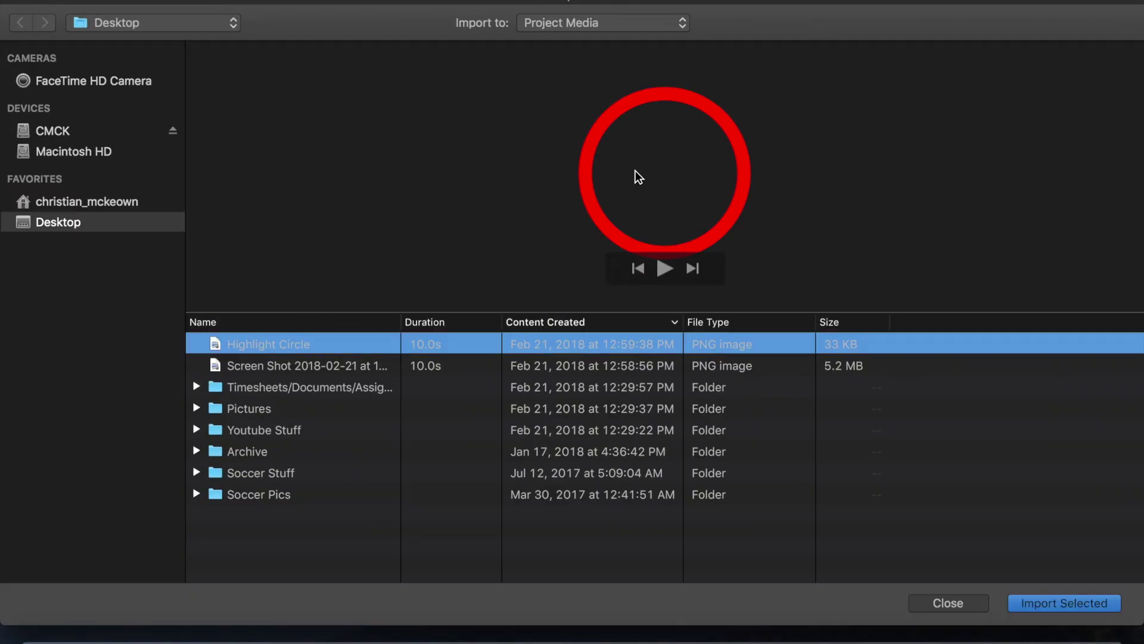
click(1057, 601)
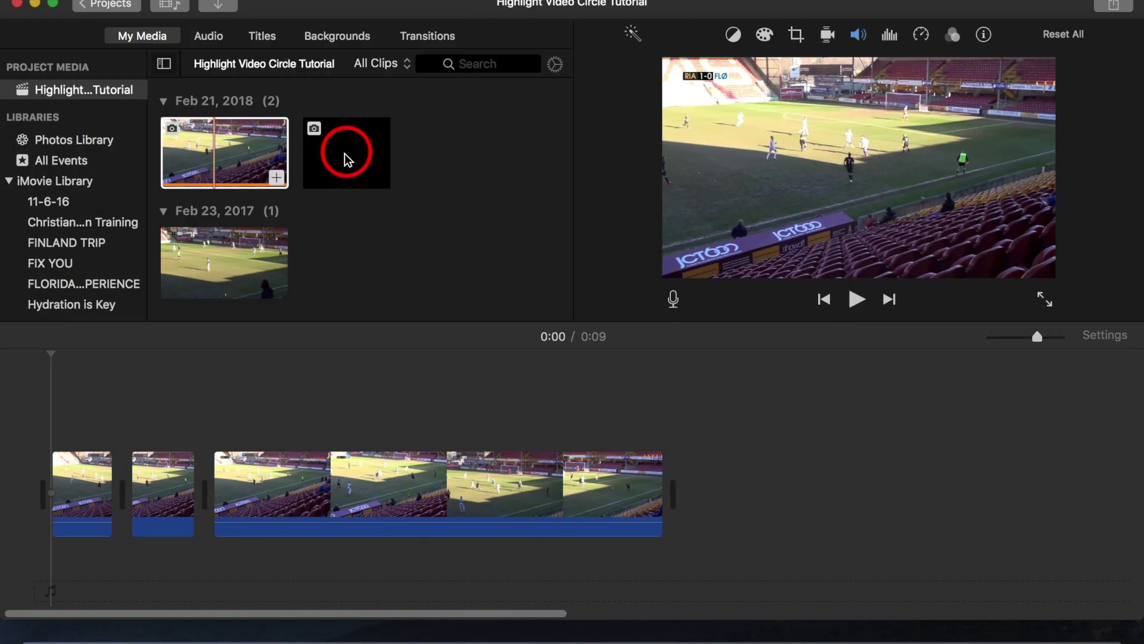
- Place the red circle image above the second soccer clip and trim it to 1.0 s
mouse_move(344, 179)
mouse_down()
mouse_move(211, 386)
mouse_move(125, 409)
mouse_up()
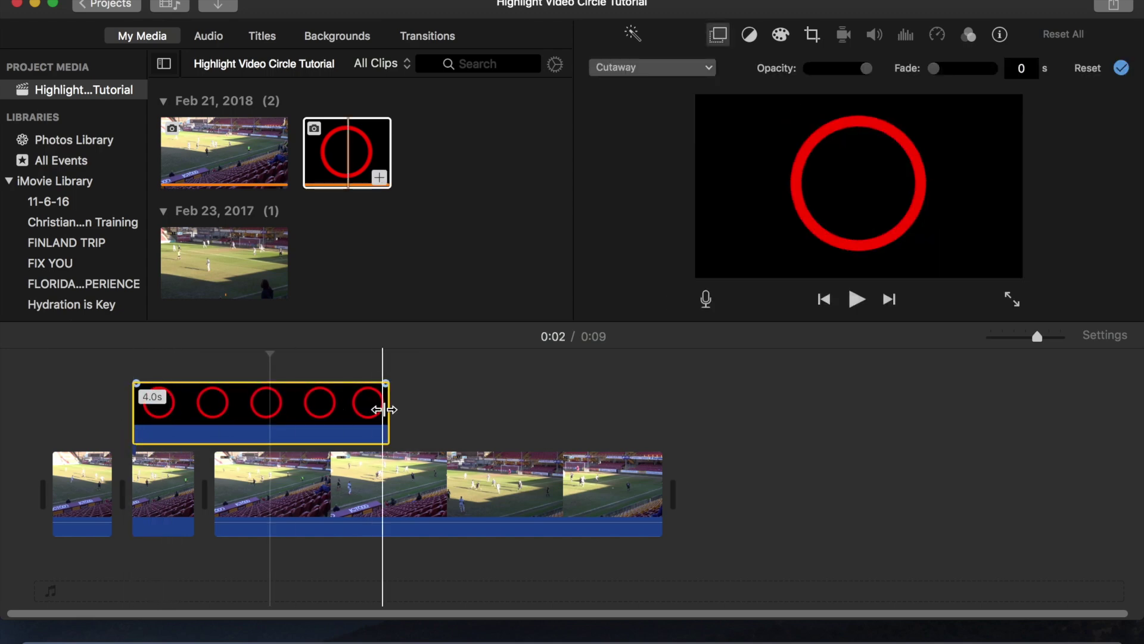
drag(384, 409, 193, 421)
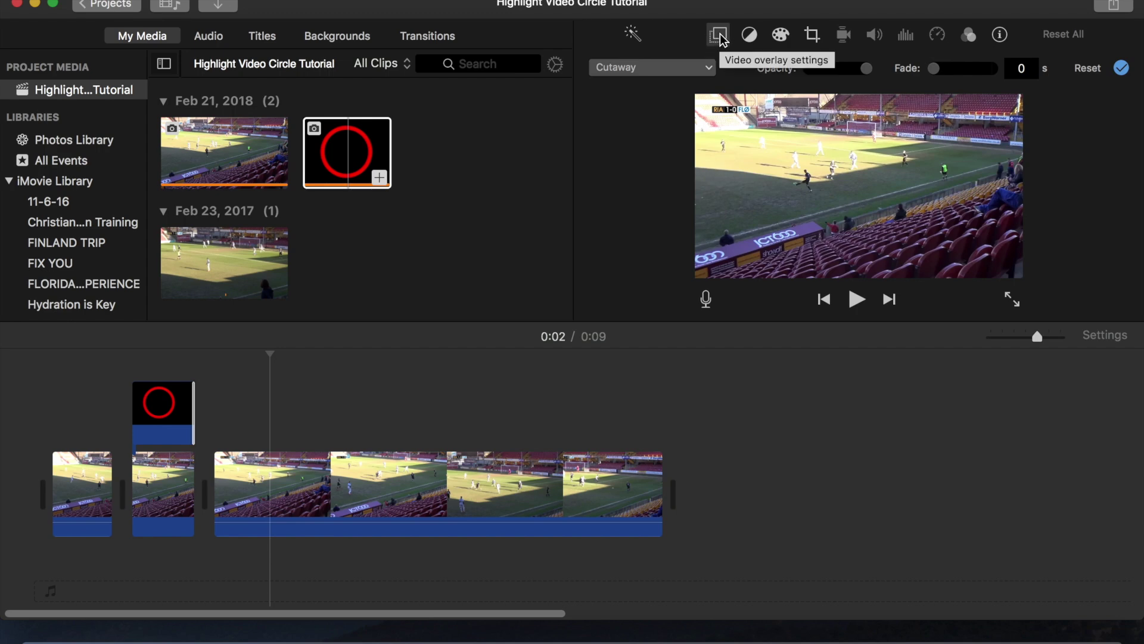
- Set the circle overlay's style to Picture in Picture
click(641, 71)
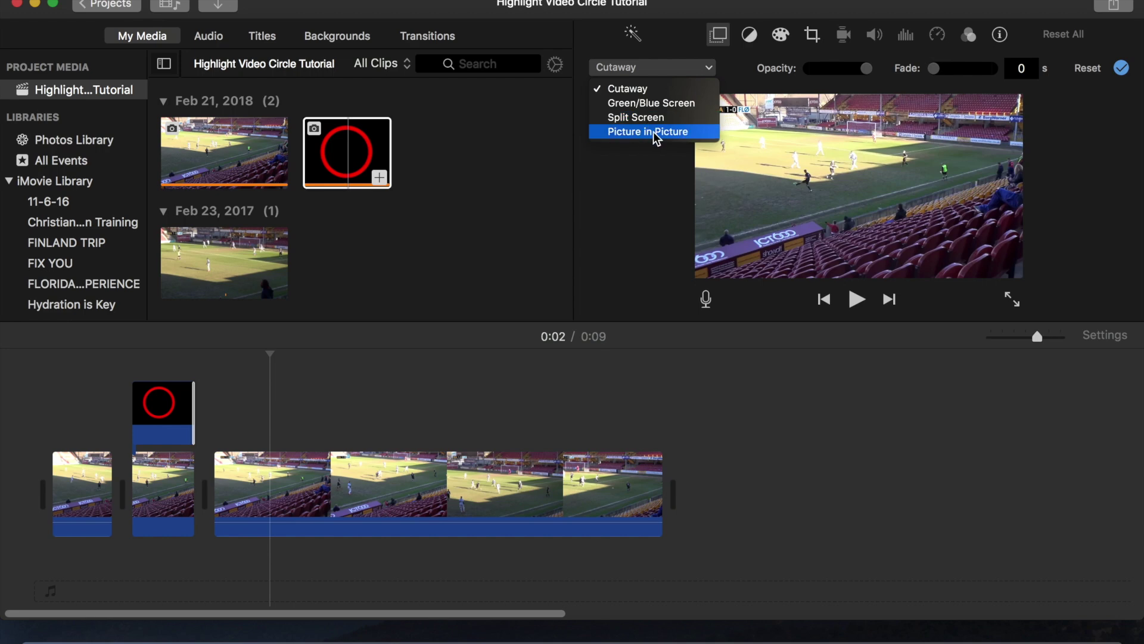
click(655, 134)
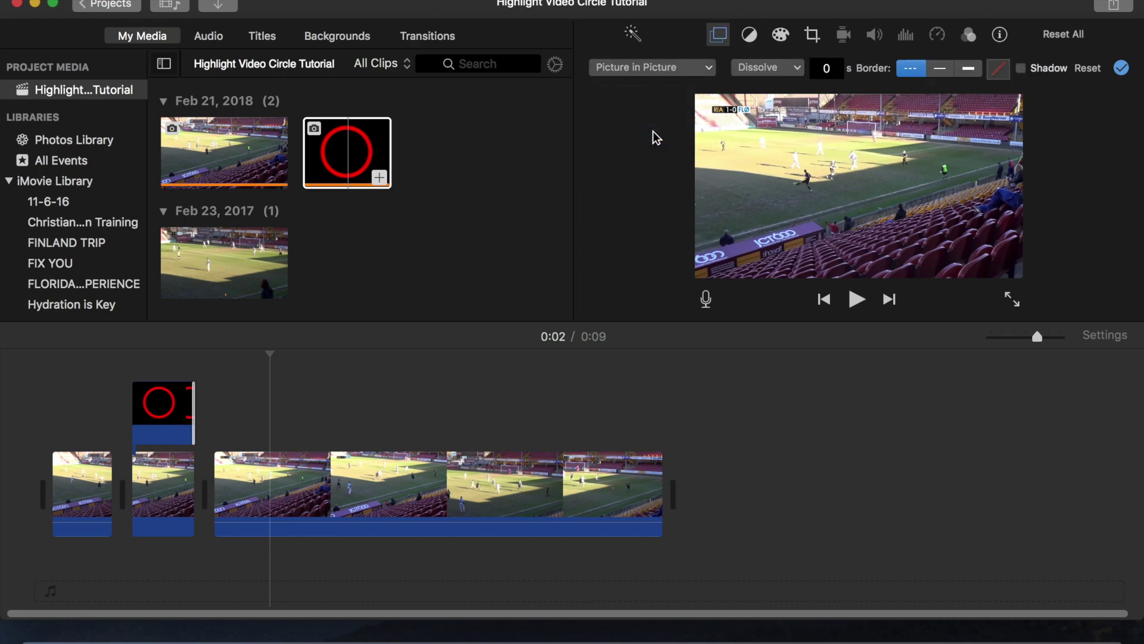
click(180, 406)
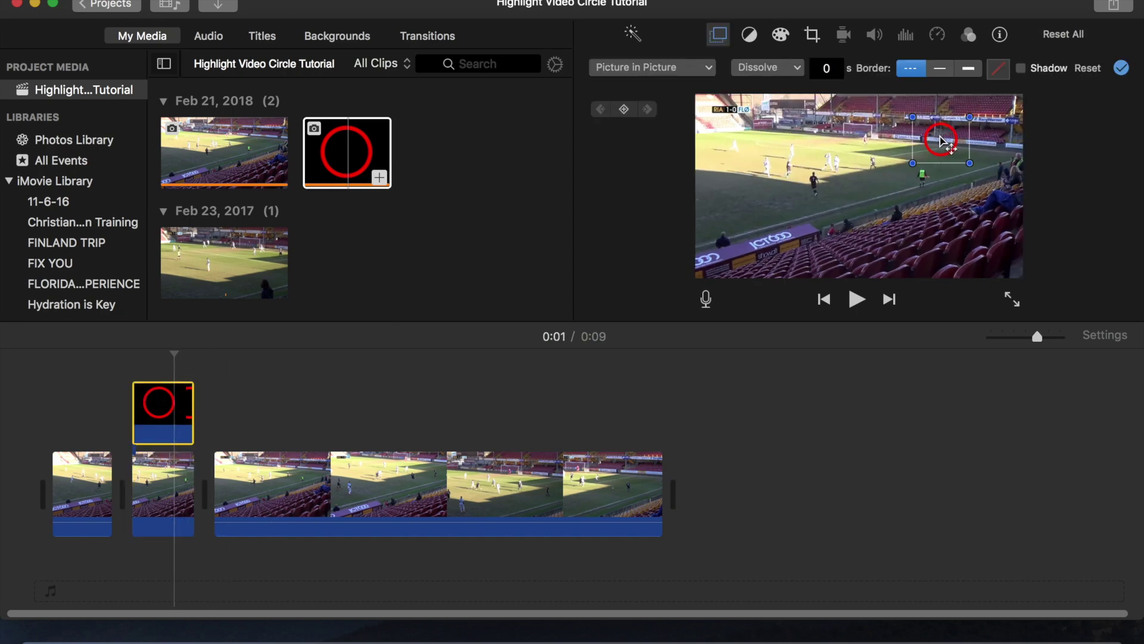
- Move the circle inset down-left and enlarge it slightly so it rings the player
drag(941, 140, 905, 180)
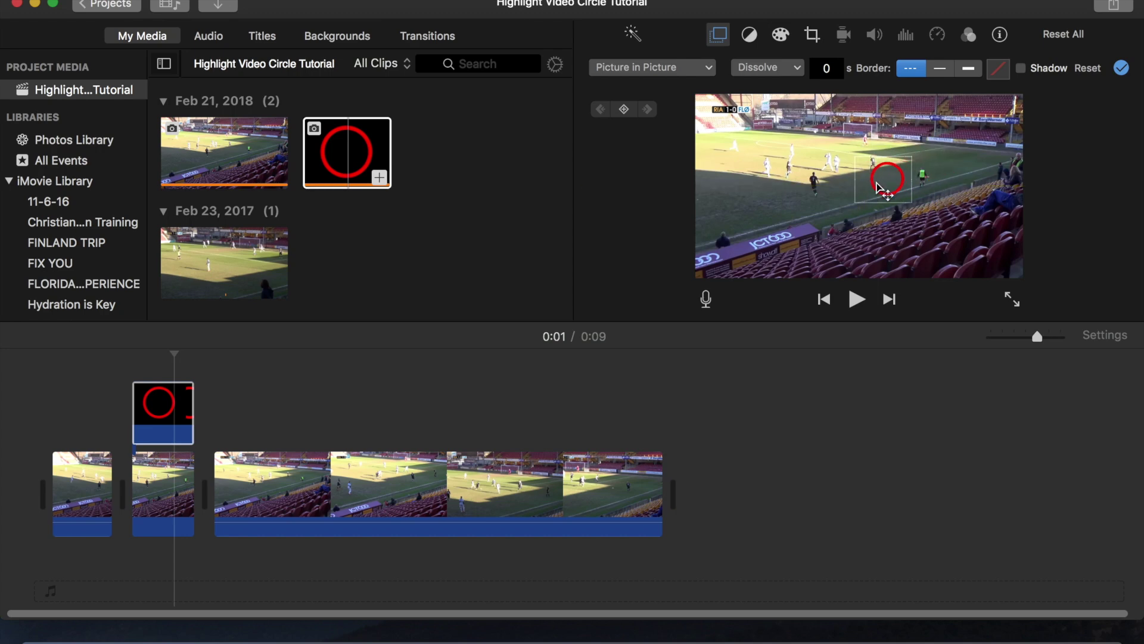
mouse_move(904, 180)
mouse_down()
mouse_move(854, 195)
mouse_move(824, 188)
mouse_up()
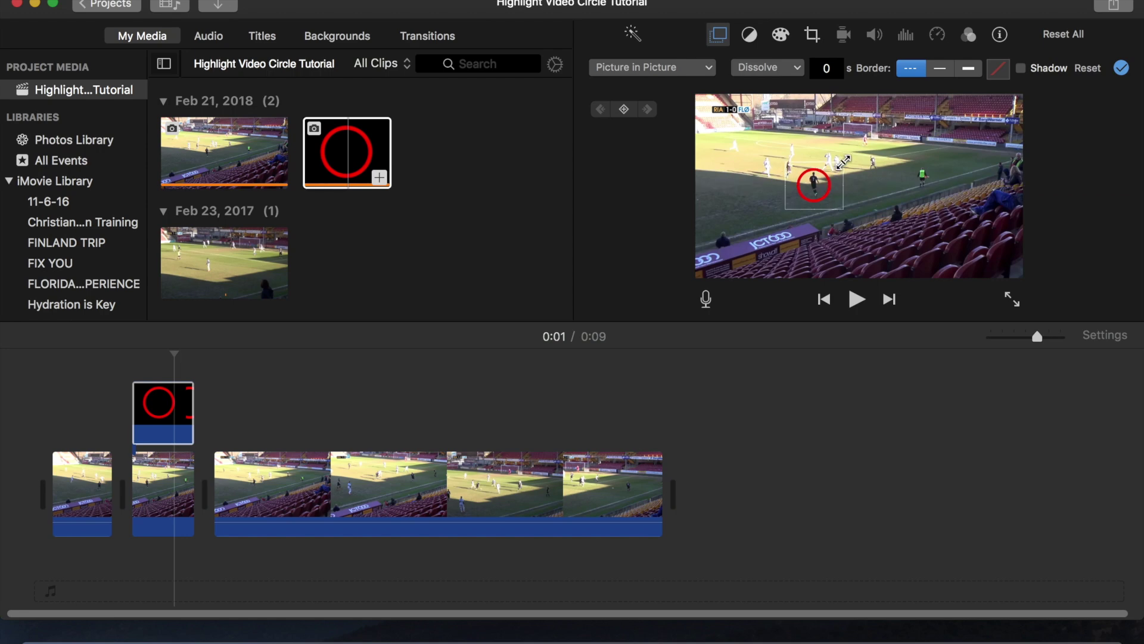
drag(842, 162, 826, 177)
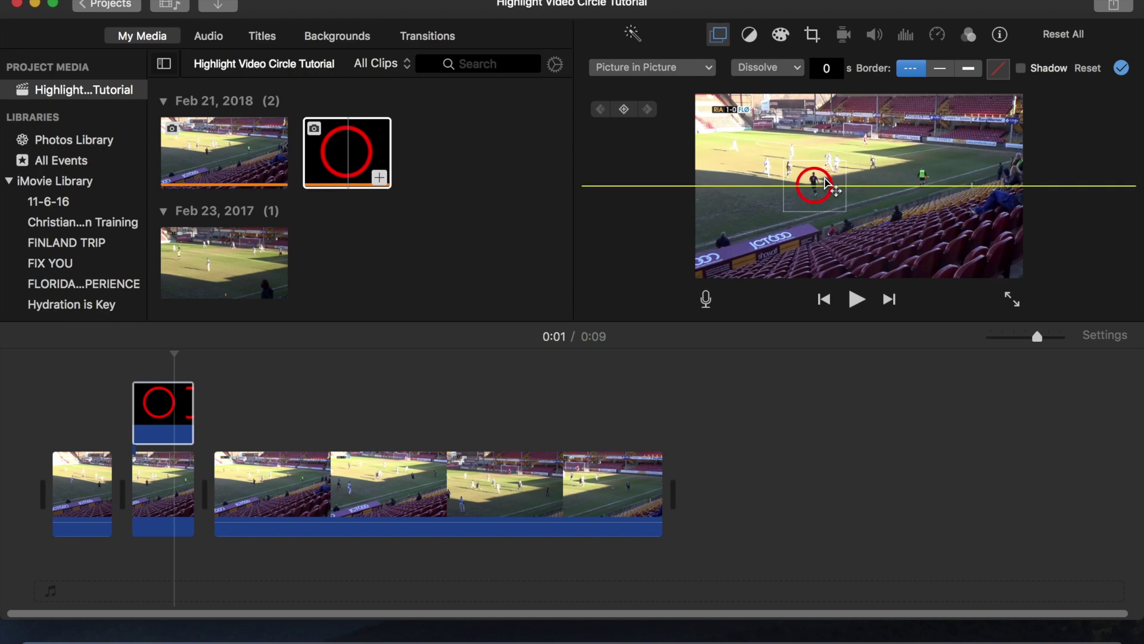
drag(828, 181, 827, 183)
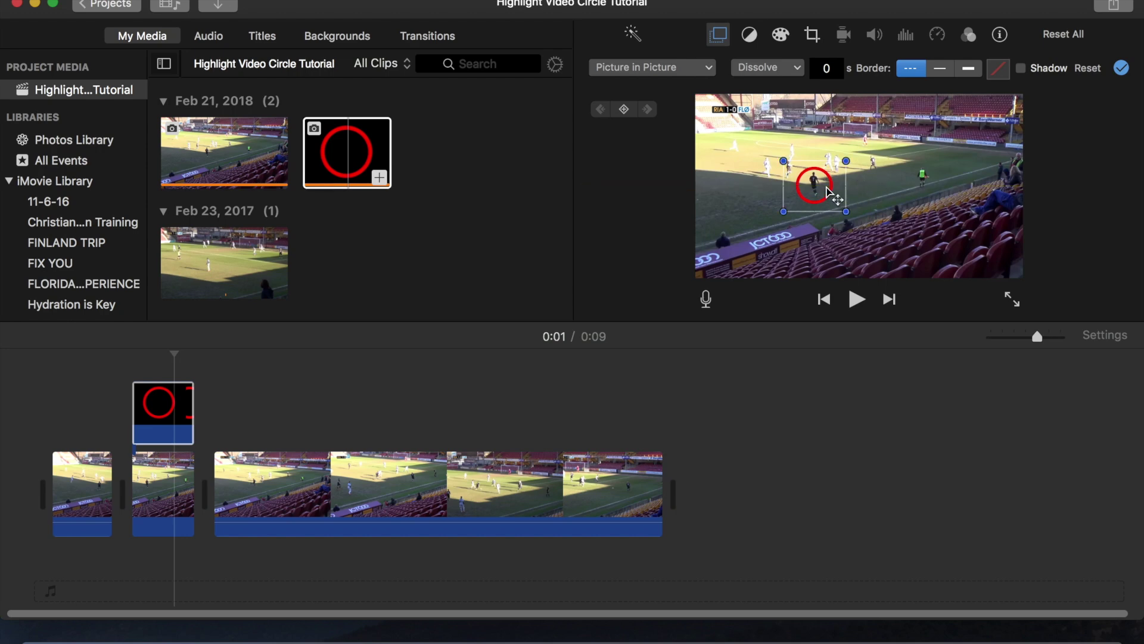
drag(828, 192, 829, 190)
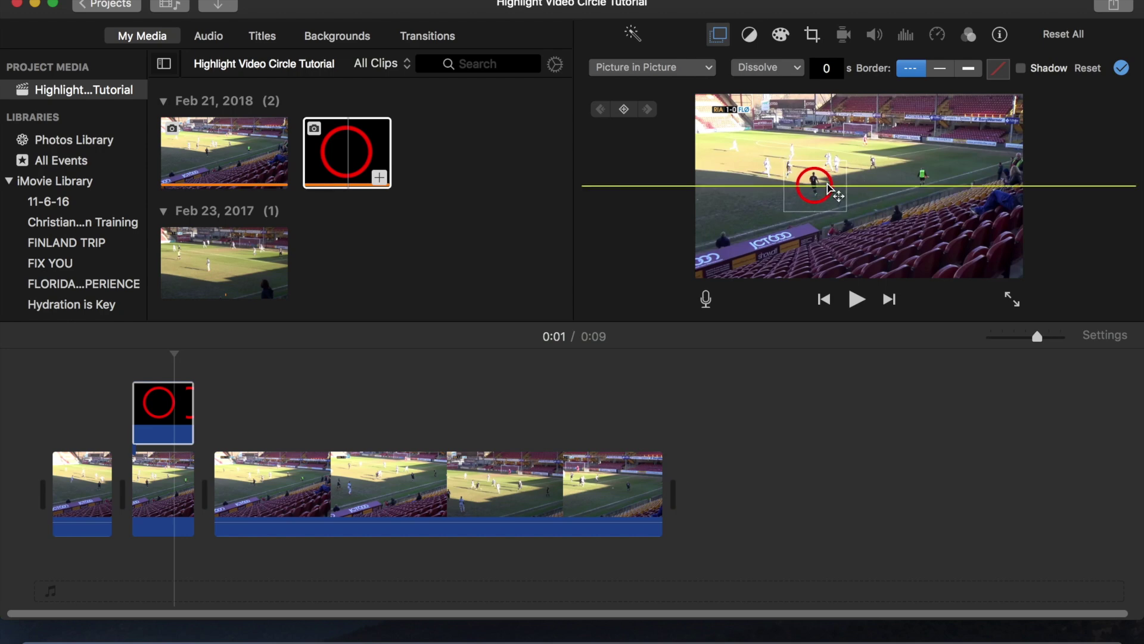
drag(832, 193, 831, 194)
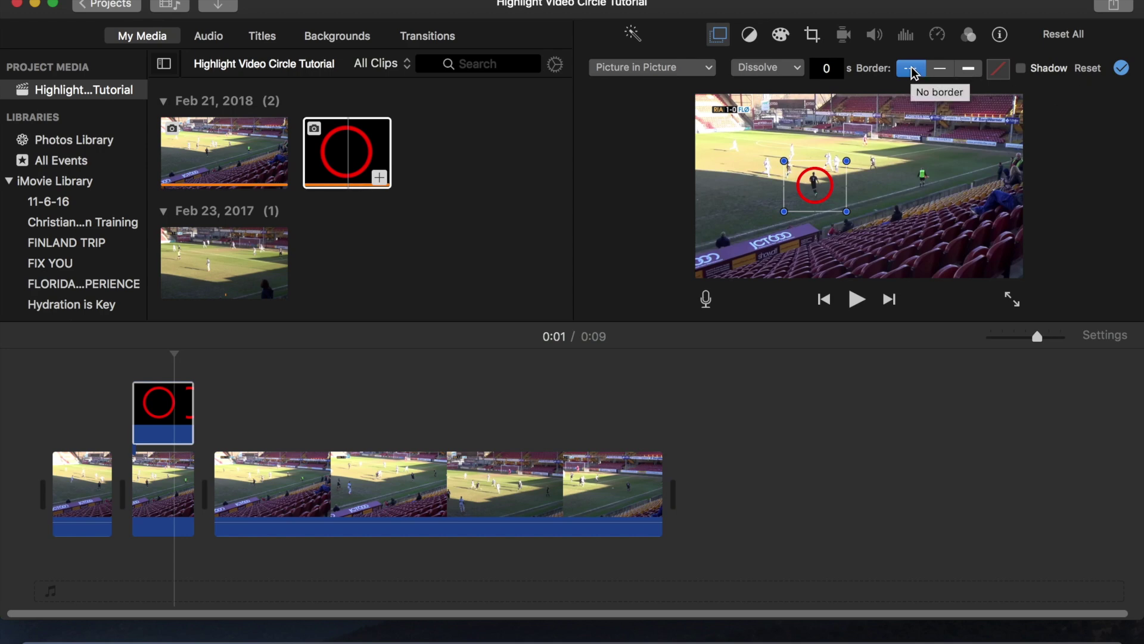
- Apply the circle's picture-in-picture adjustments and search Google Images for red arrow clip art
click(1121, 69)
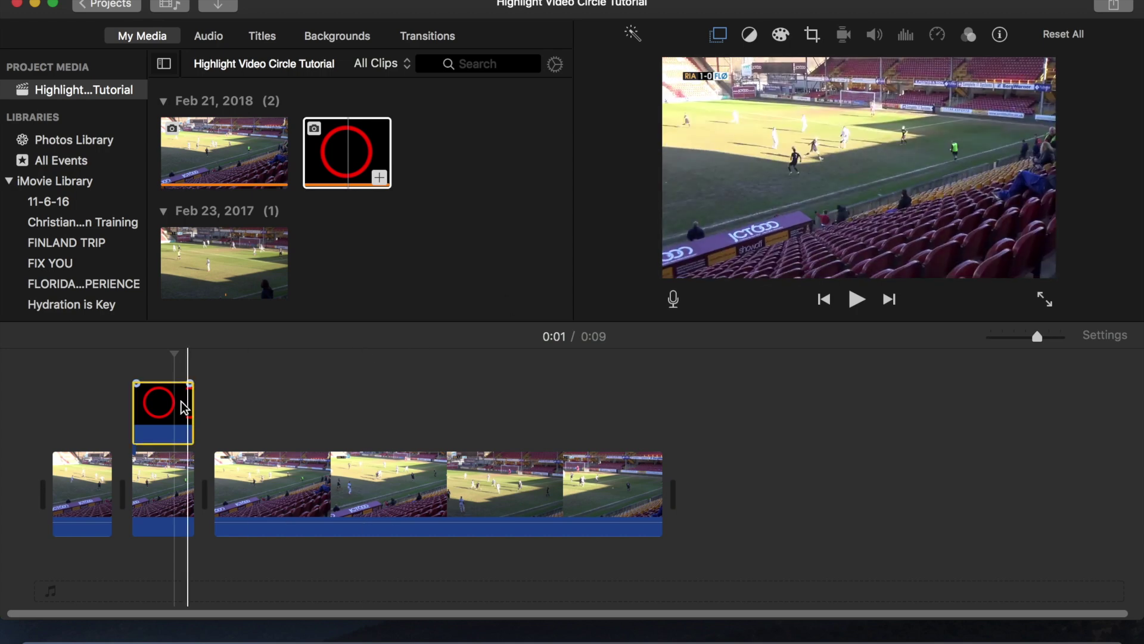
click(51, 405)
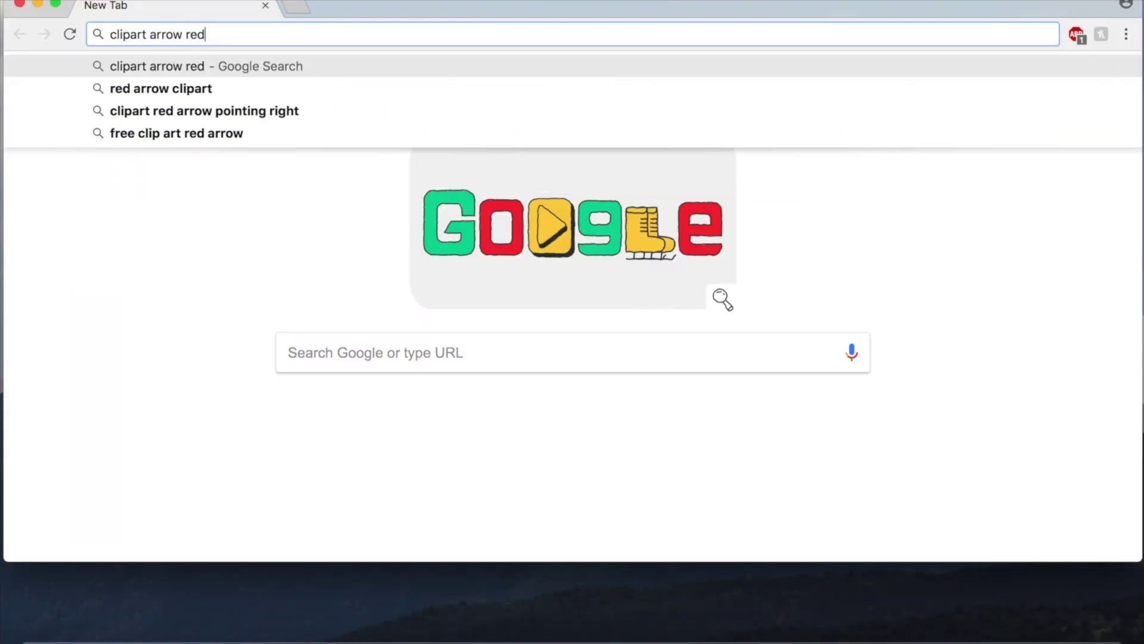
key(Return)
click(215, 141)
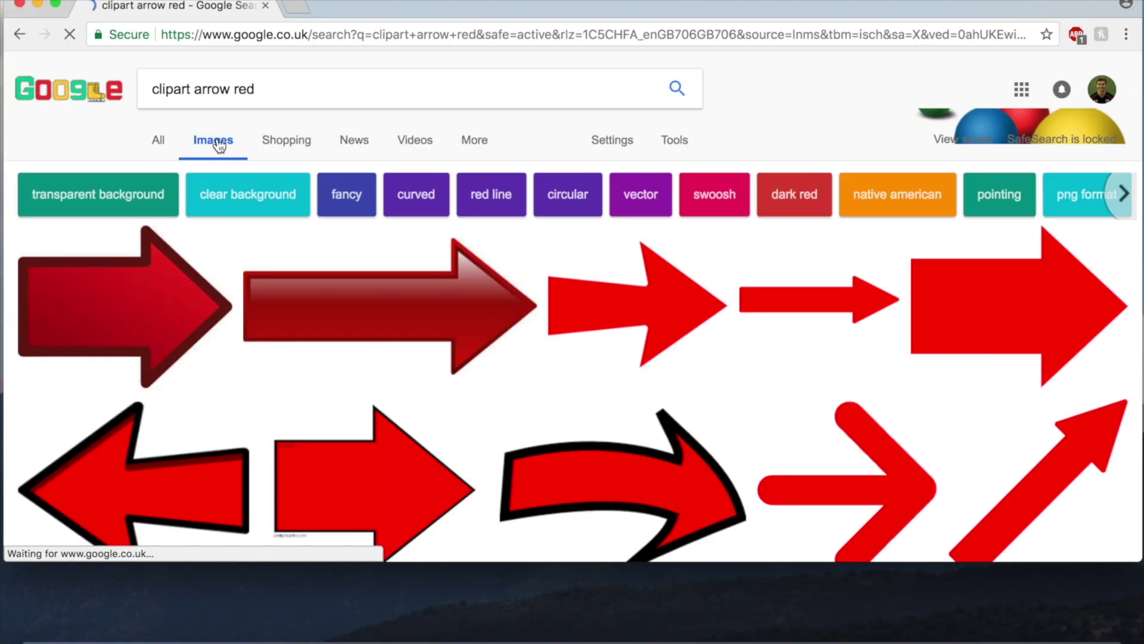
- Copy the red arrow image and paste it into the Highlight Arrow document in Preview
click(805, 304)
right_click(380, 383)
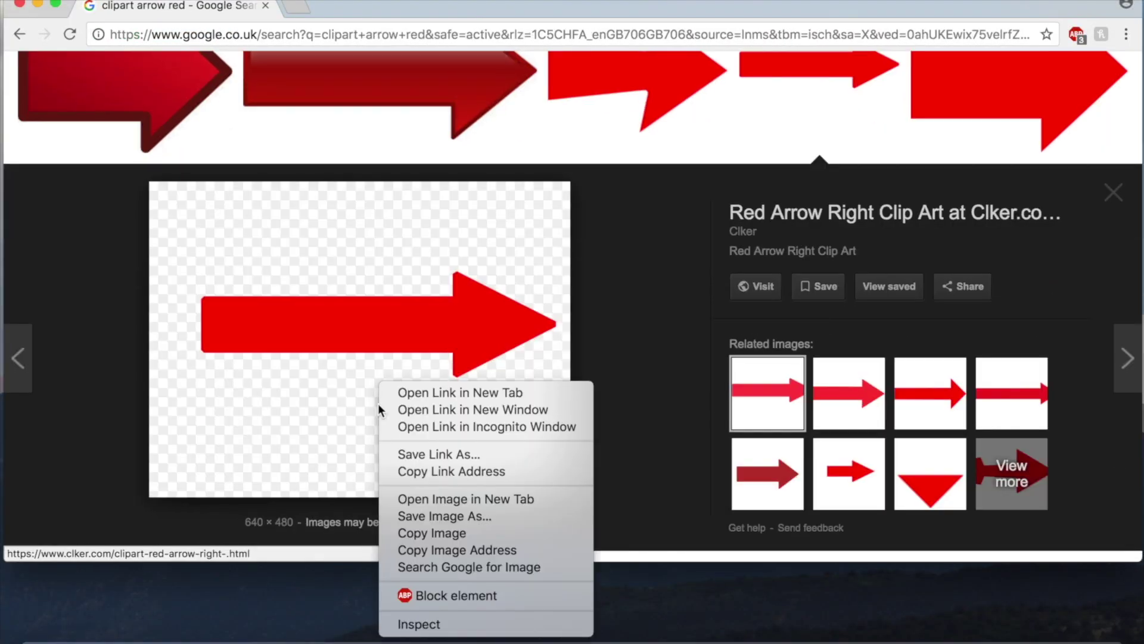
click(441, 532)
click(368, 268)
key(super+v)
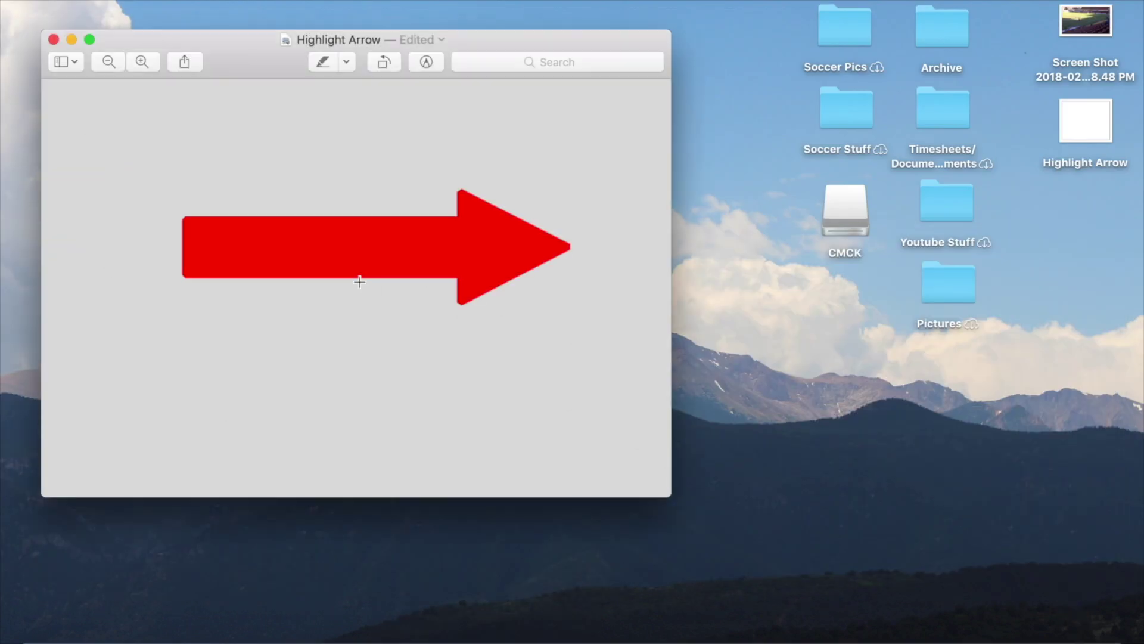
click(54, 40)
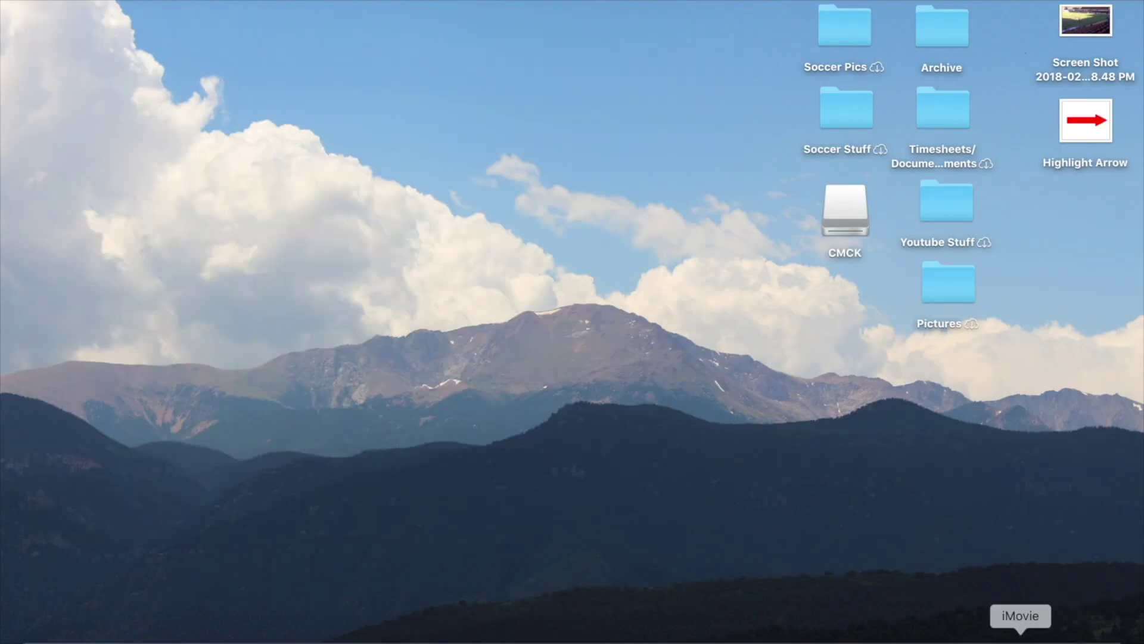
- Import the Highlight Arrow image into the iMovie project media
click(1020, 637)
click(205, 11)
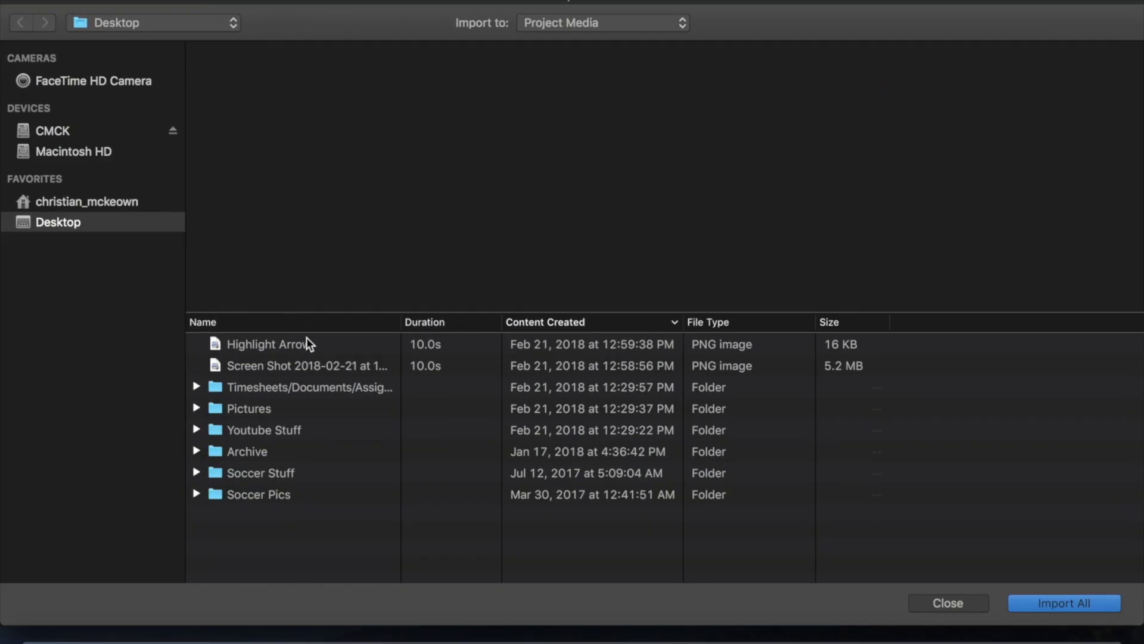
click(306, 343)
click(1065, 601)
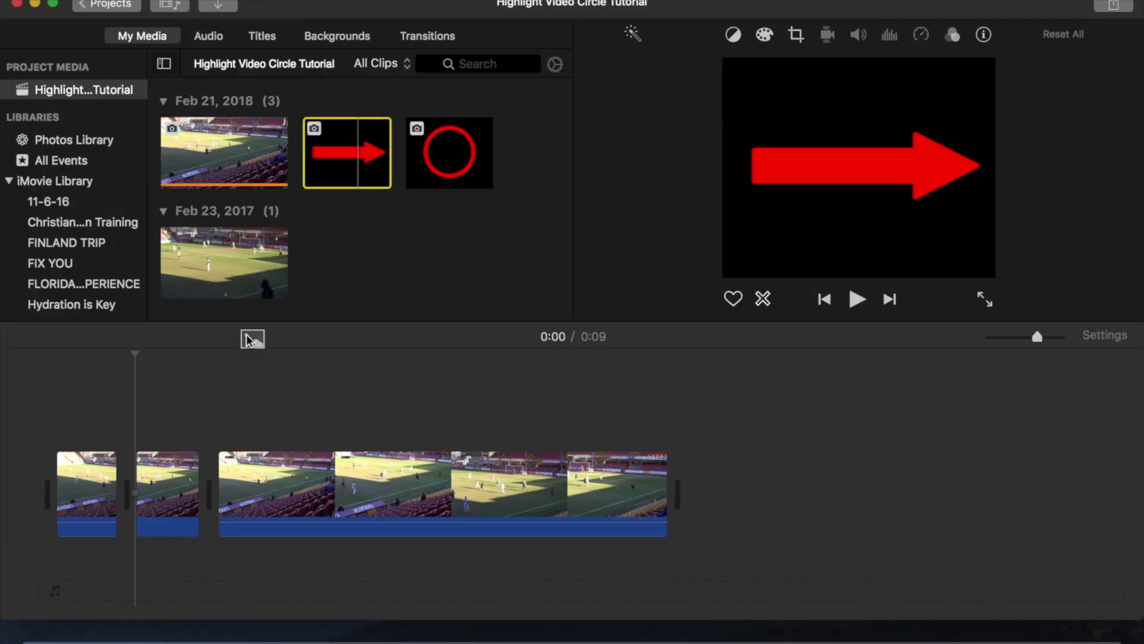
- Add the red arrow above the freeze frame as a 1.0 s Picture in Picture overlay
drag(252, 338, 153, 411)
drag(390, 411, 198, 418)
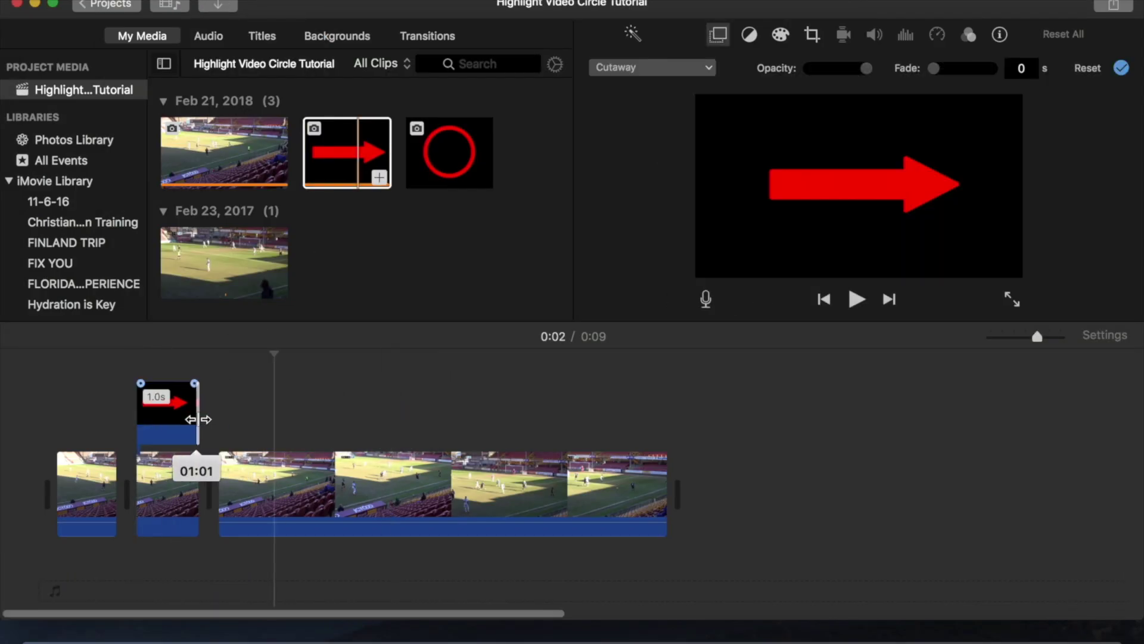
click(651, 67)
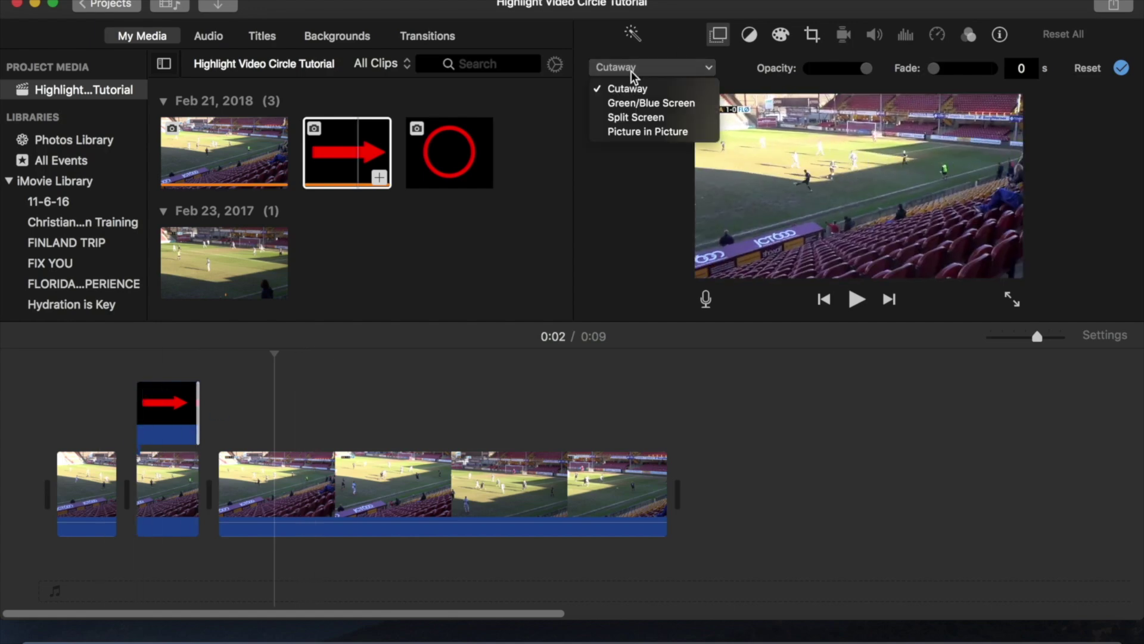
click(640, 132)
- Move the arrow inset left and down onto the pitch near the players, then apply it
click(163, 407)
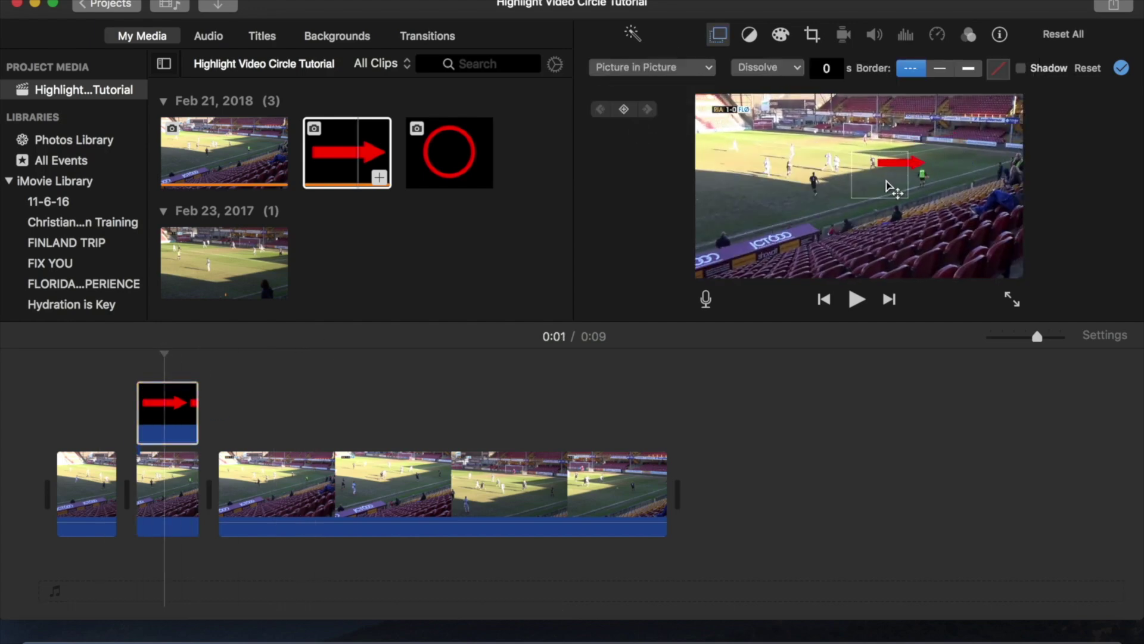
drag(890, 187, 787, 206)
click(1121, 69)
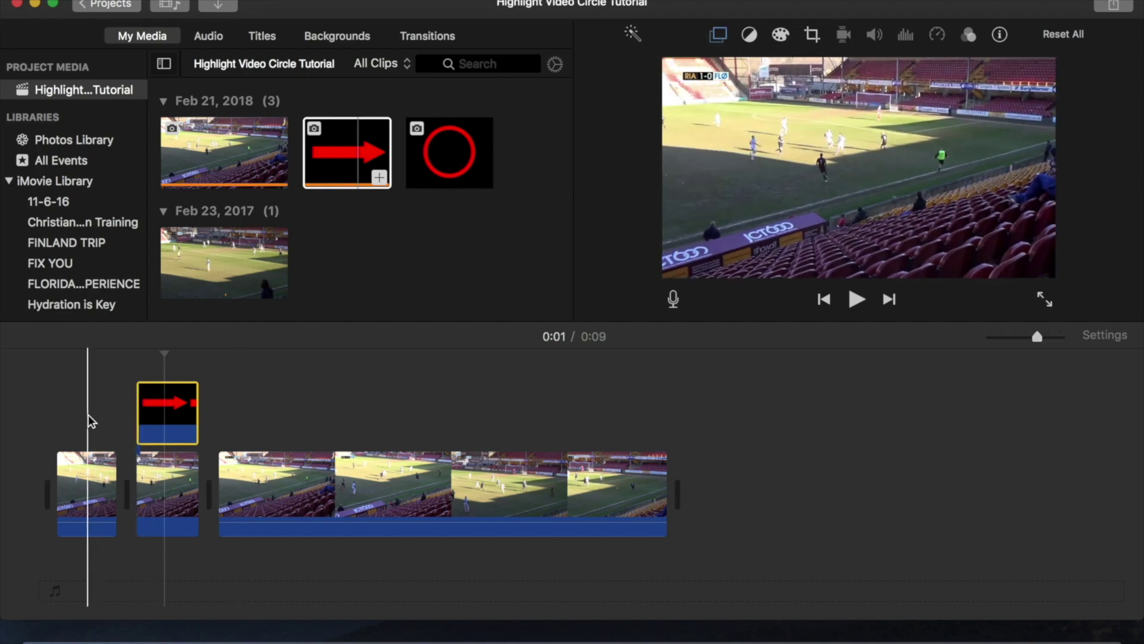
key(space)
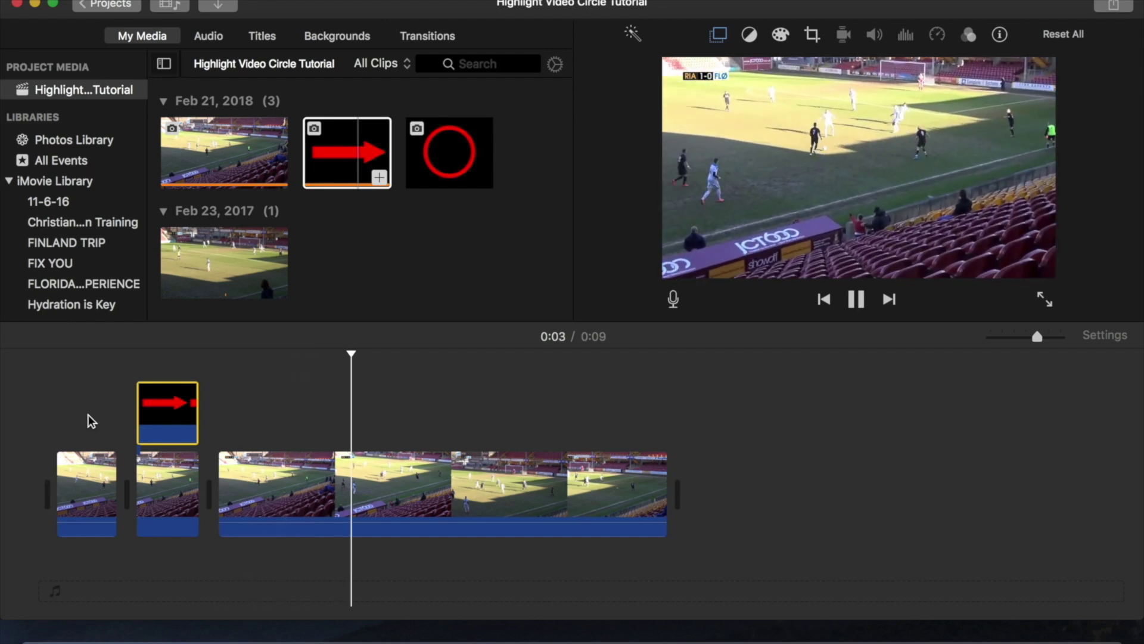
key(space)
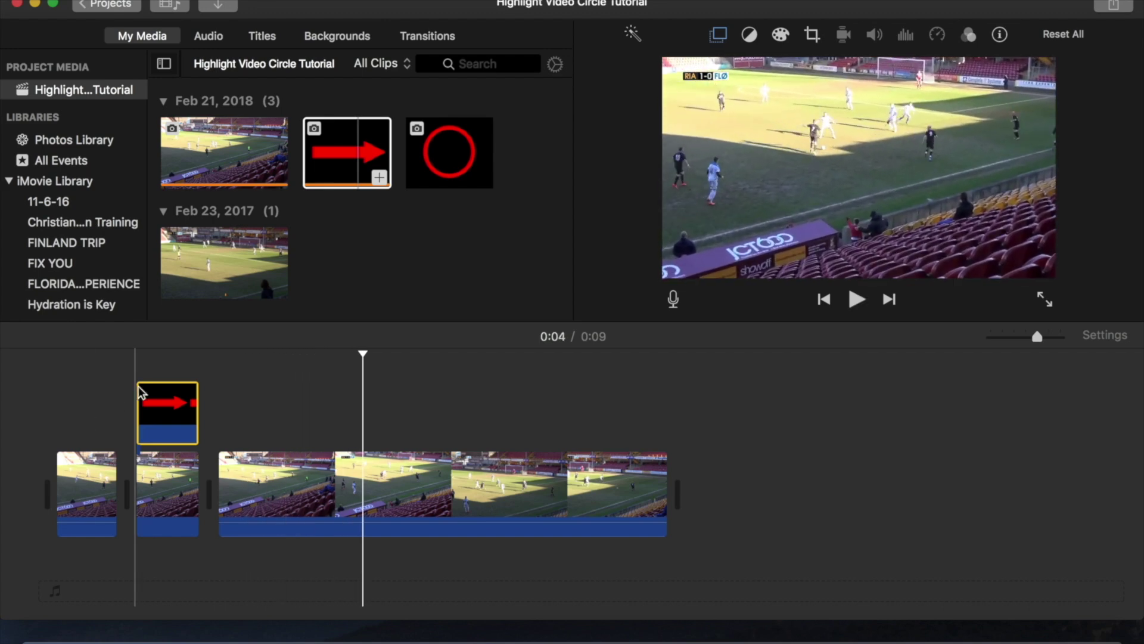